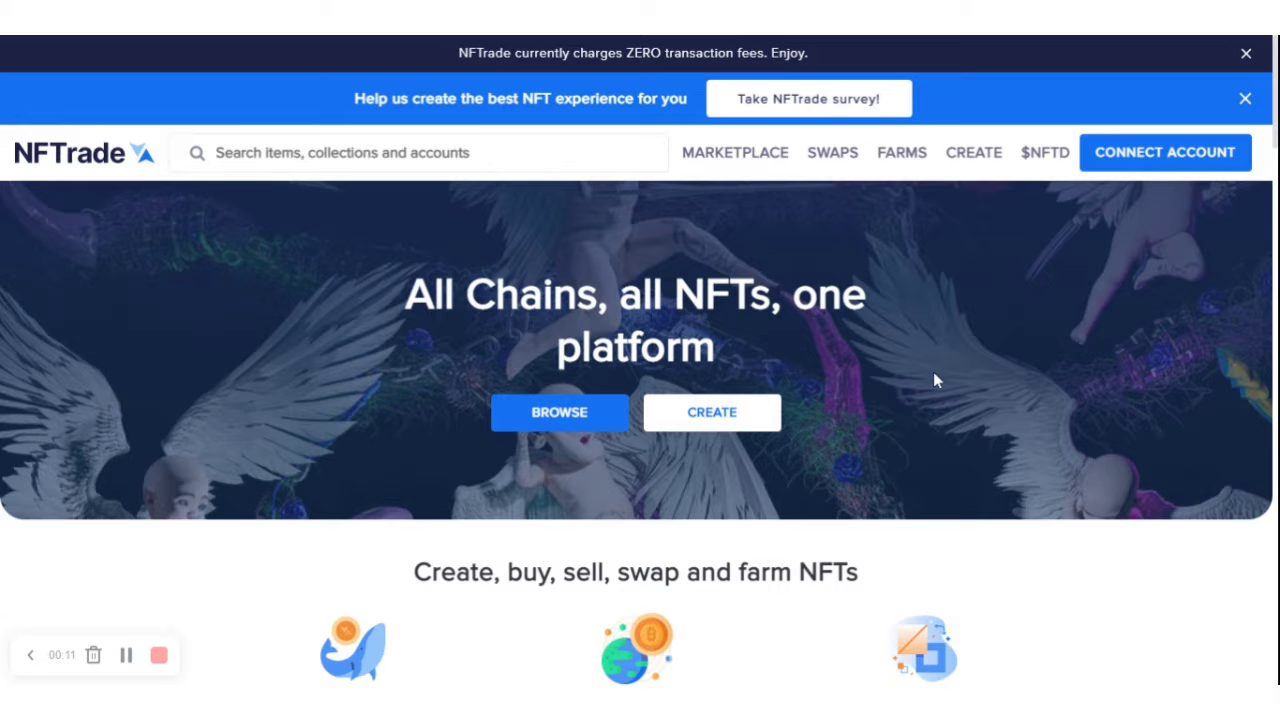
# - Connect the MetaMask wallet to NFTrade
pyautogui.scroll(-2, 930, 372)
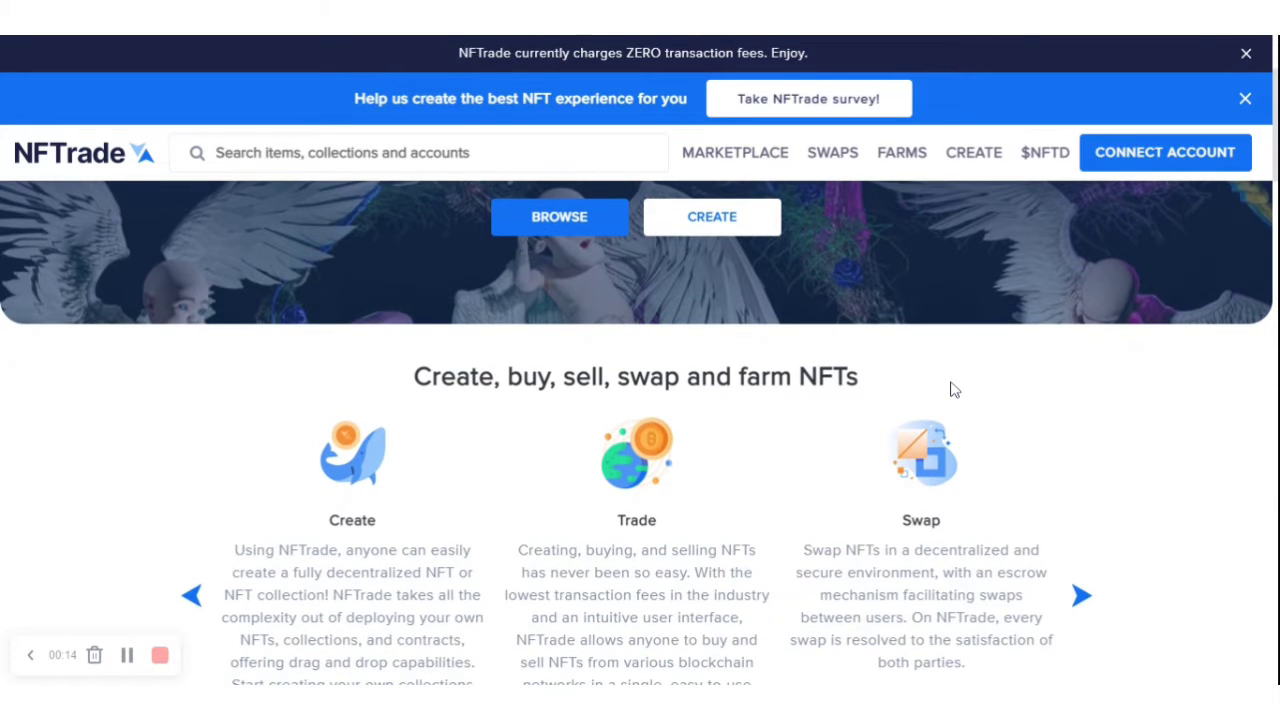
pyautogui.scroll(-1, 951, 391)
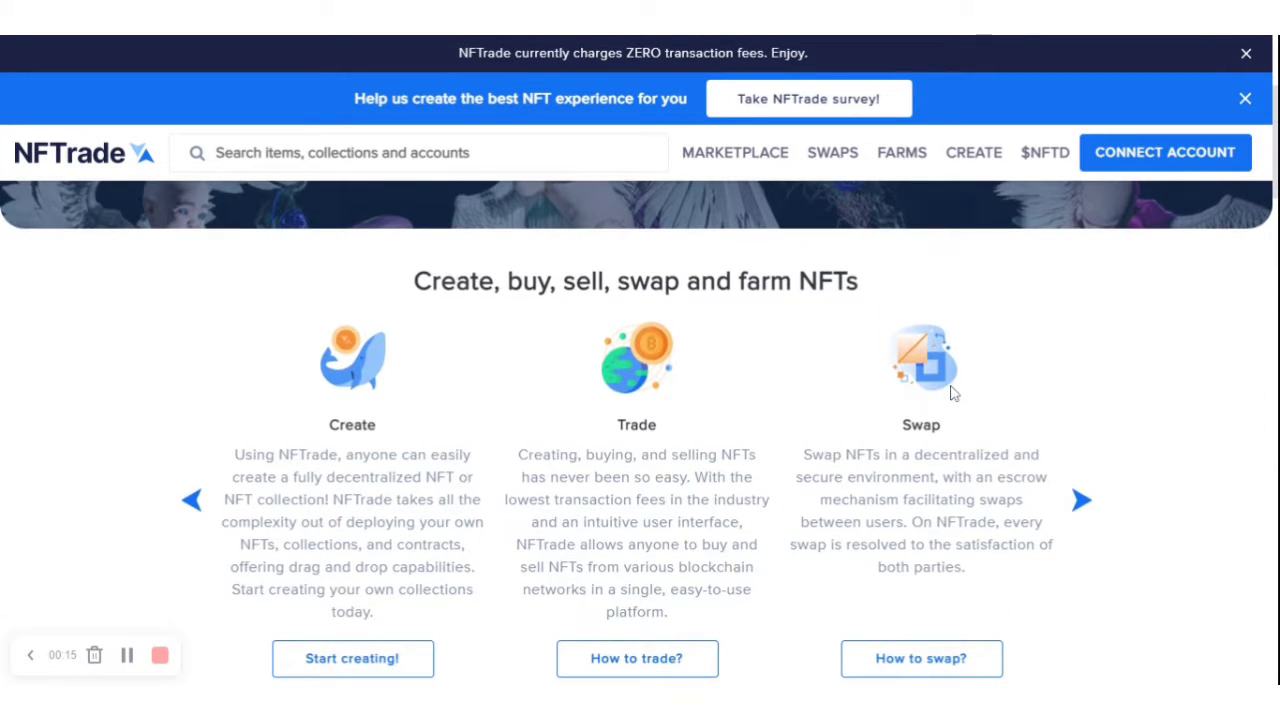
pyautogui.scroll(2, 953, 394)
pyautogui.scroll(2, 954, 410)
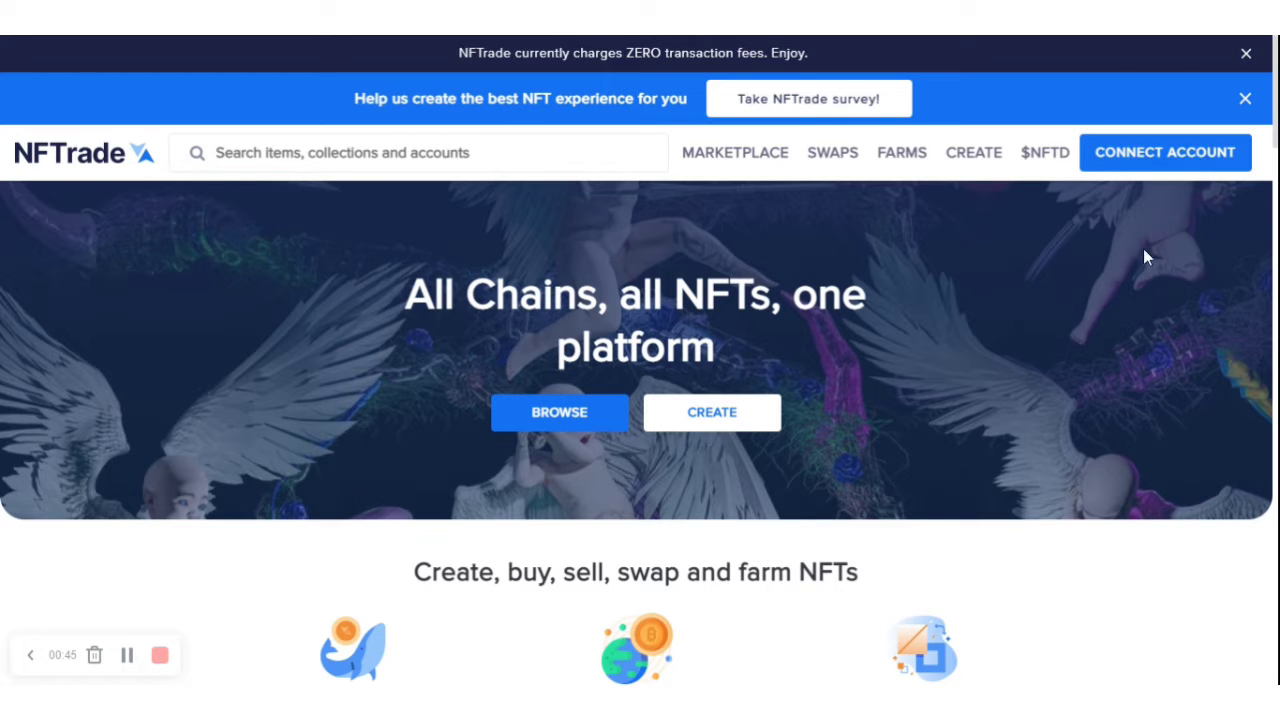
pyautogui.click(1162, 160)
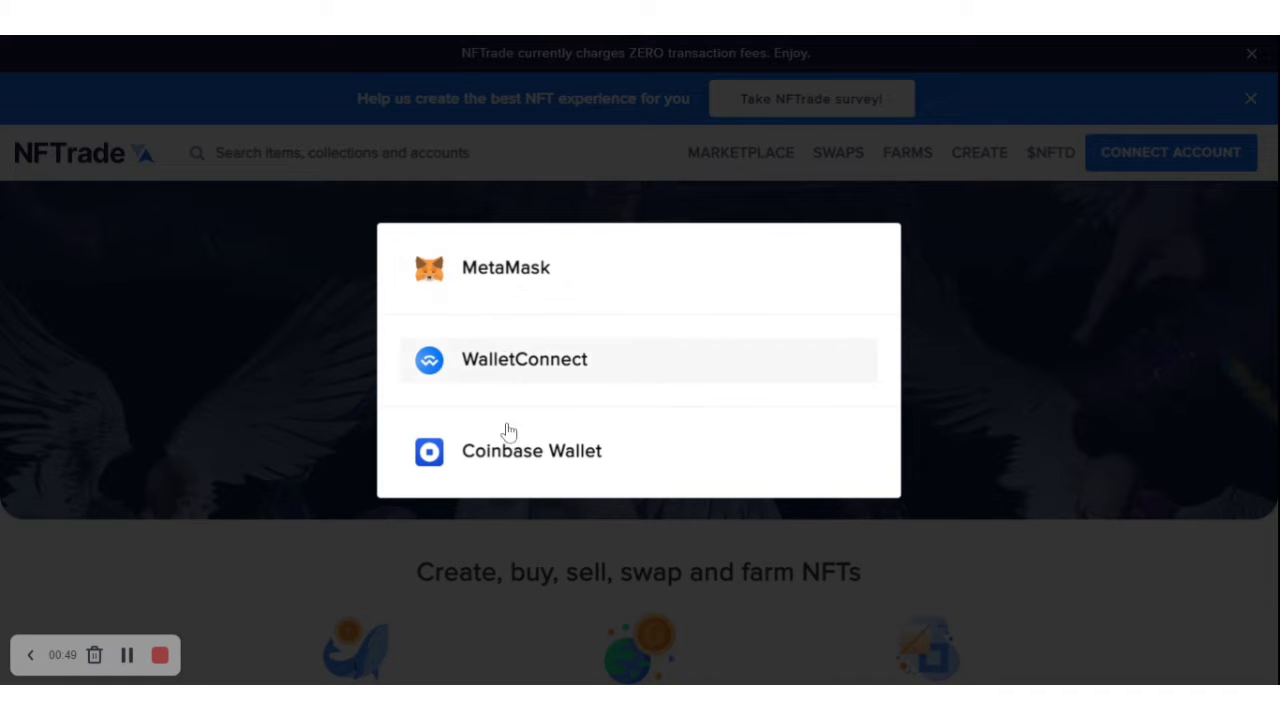
pyautogui.click(476, 288)
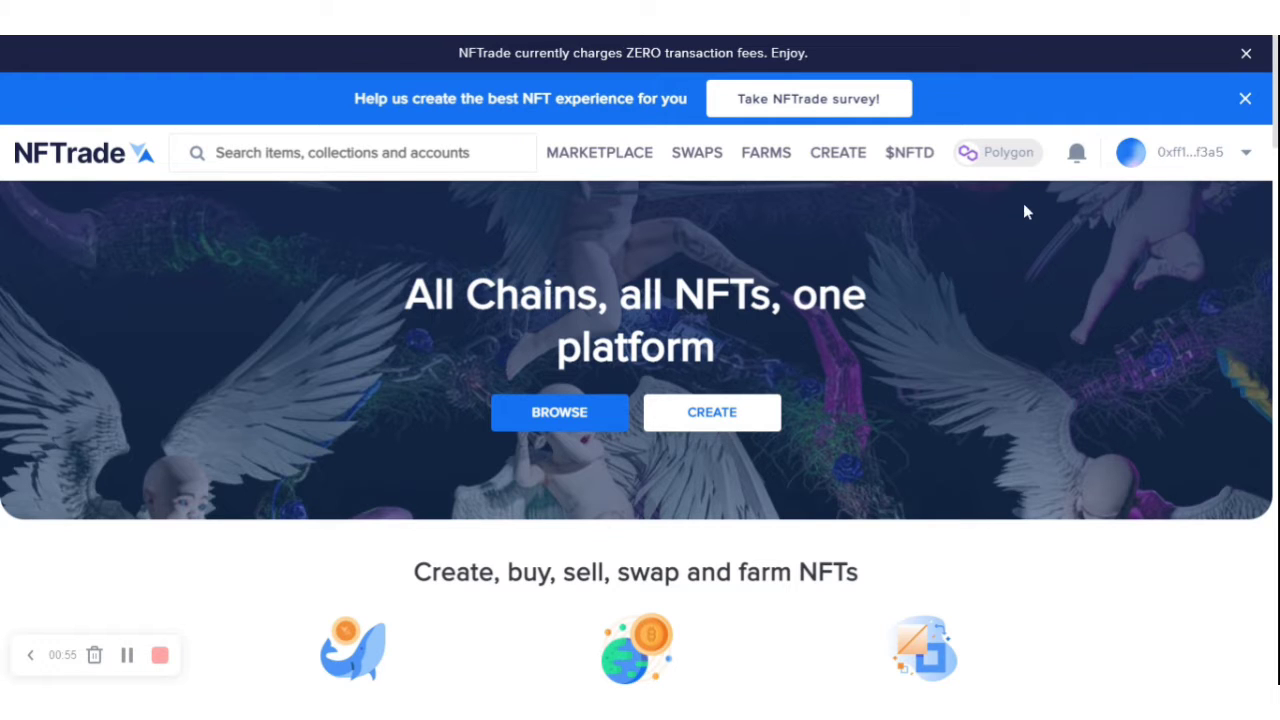
# - Check the network list and keep Polygon as the active network
pyautogui.click(1012, 160)
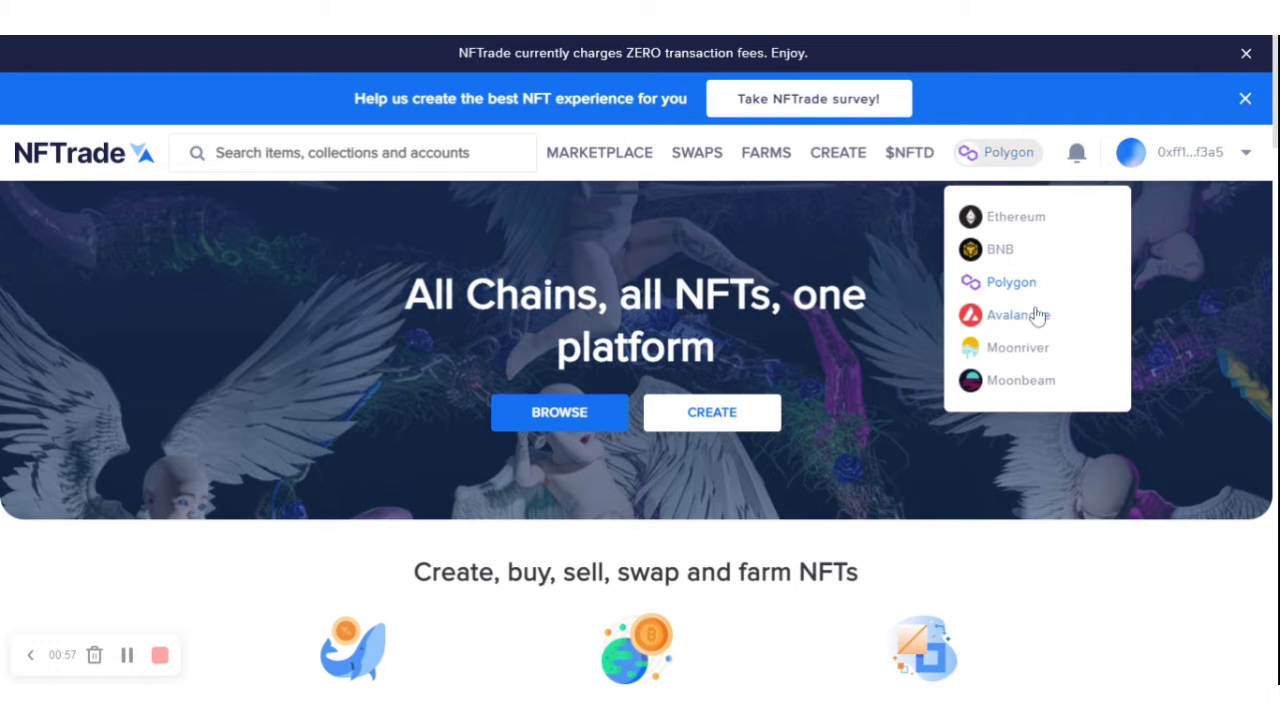
pyautogui.scroll(-1, 1033, 287)
pyautogui.scroll(1, 1033, 287)
pyautogui.click(843, 250)
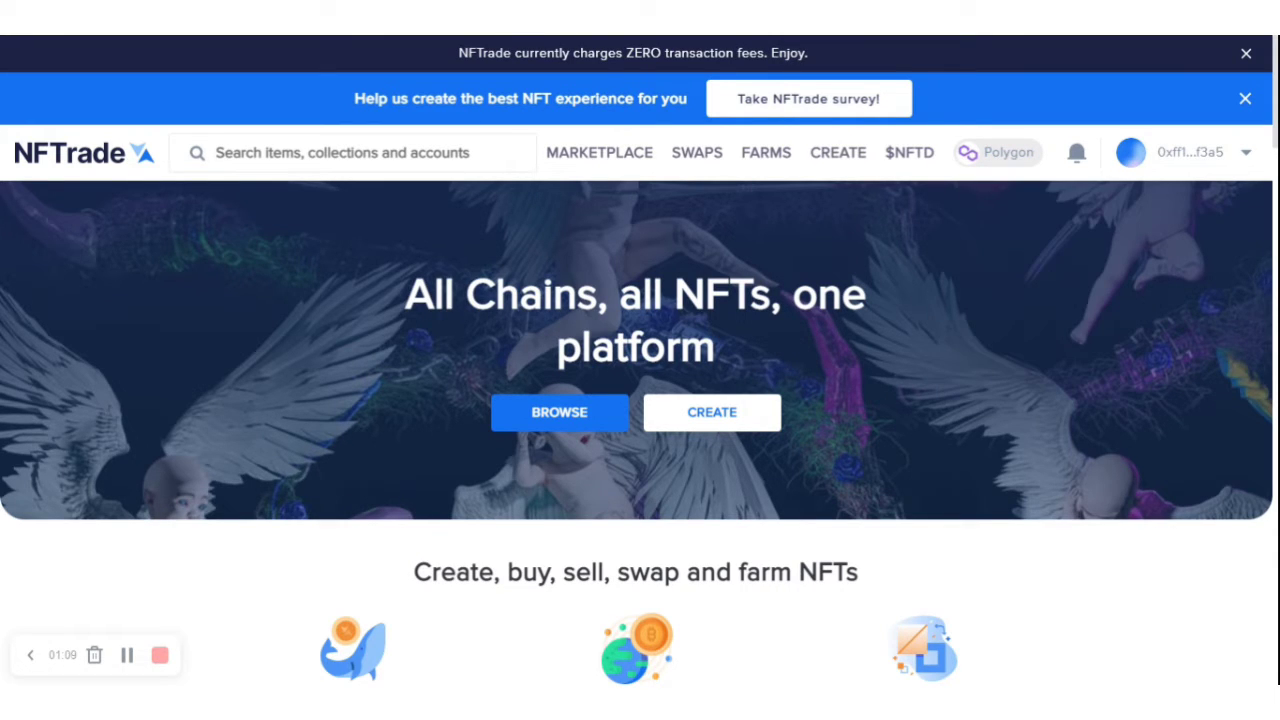
# - Go to the Marketplace and scroll the sidebar down to the Blockchains filter
pyautogui.click(616, 162)
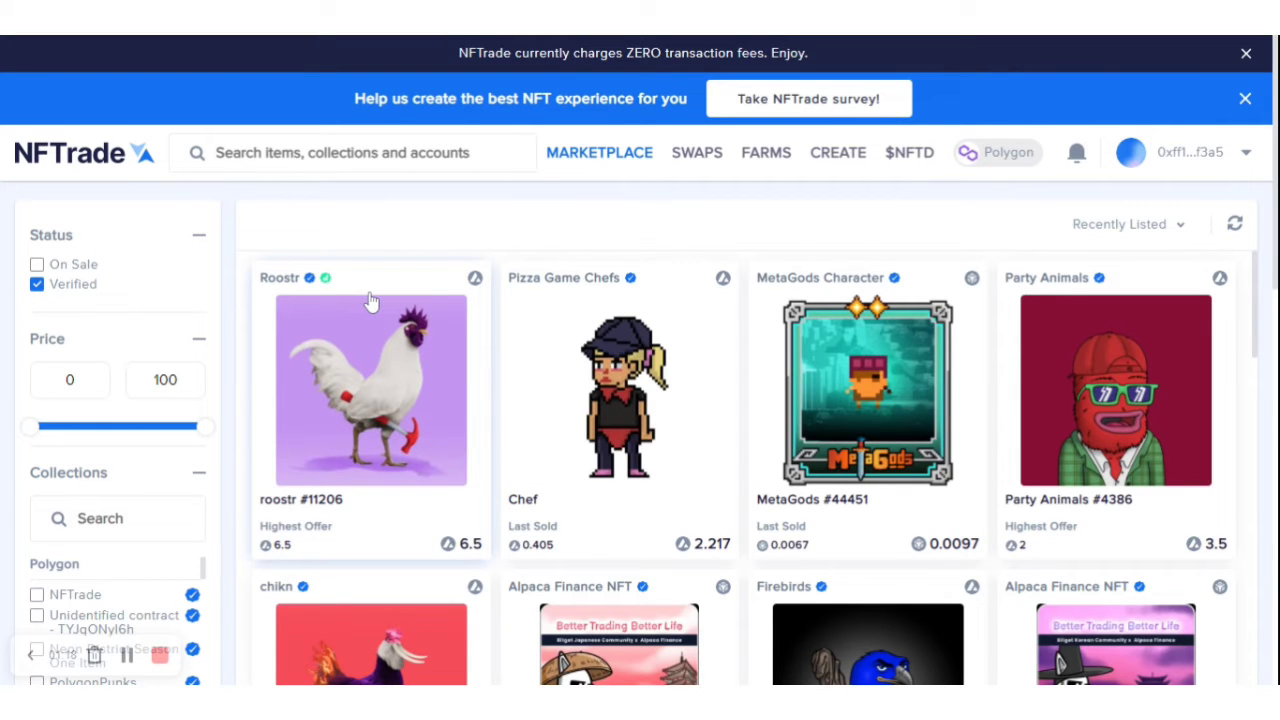
pyautogui.scroll(-3, 370, 302)
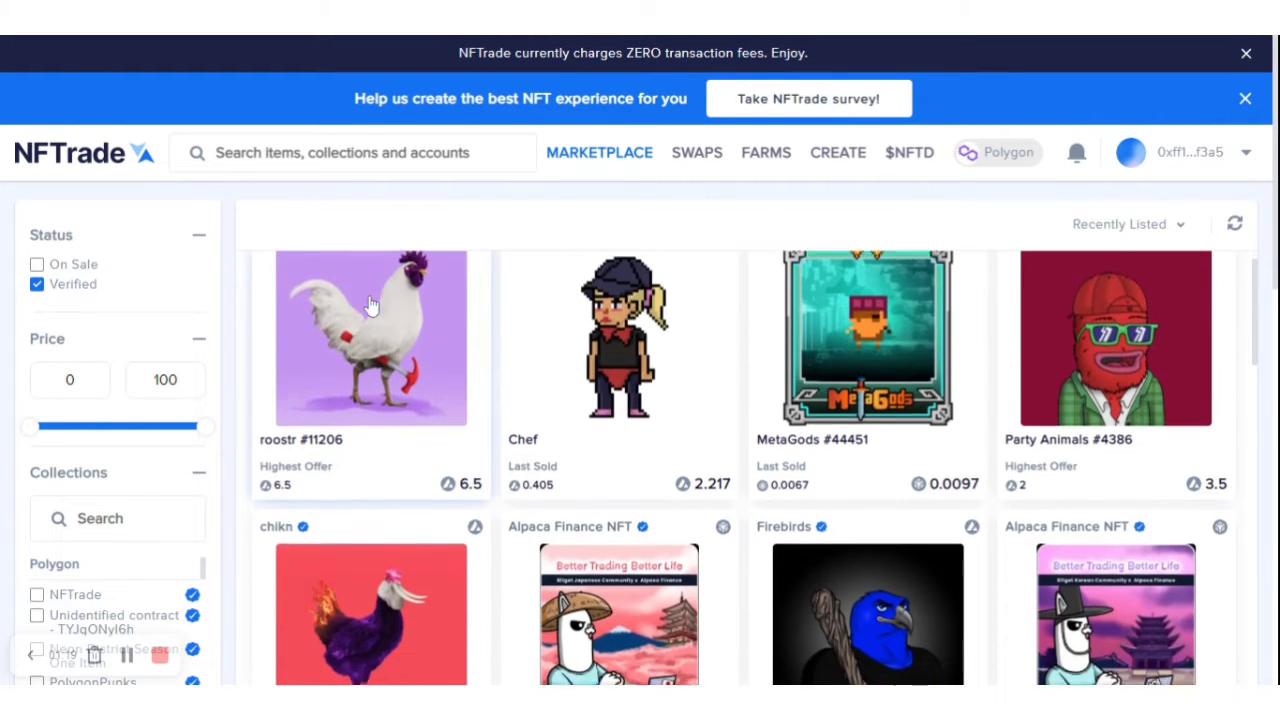
pyautogui.scroll(3, 370, 302)
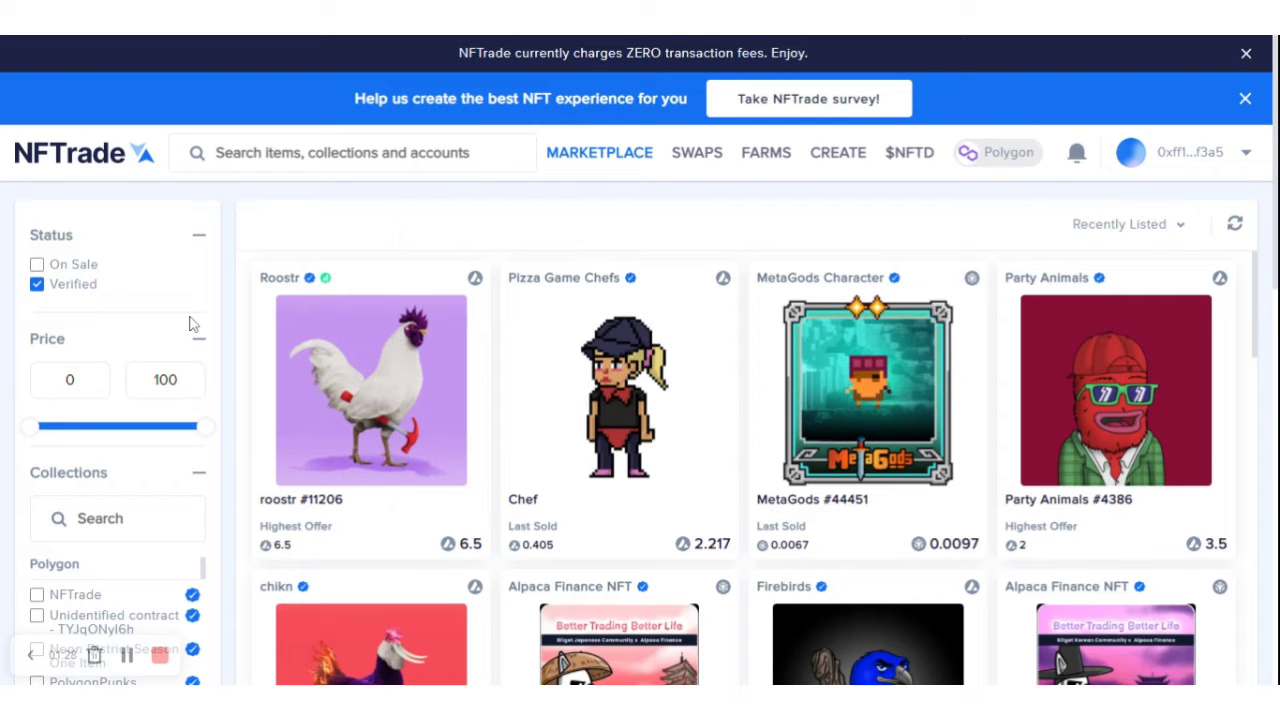
pyautogui.scroll(-3, 137, 299)
pyautogui.scroll(2, 140, 302)
pyautogui.scroll(1, 140, 302)
pyautogui.scroll(-4, 66, 330)
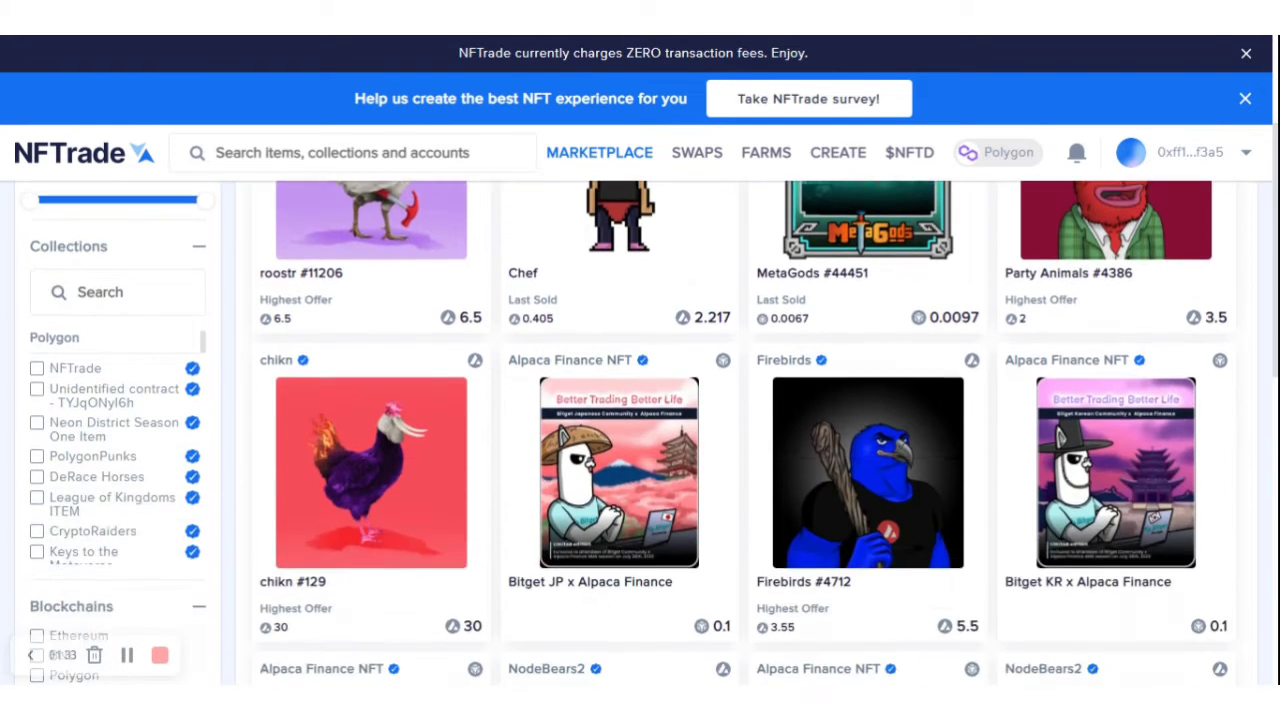
pyautogui.scroll(-1, 66, 338)
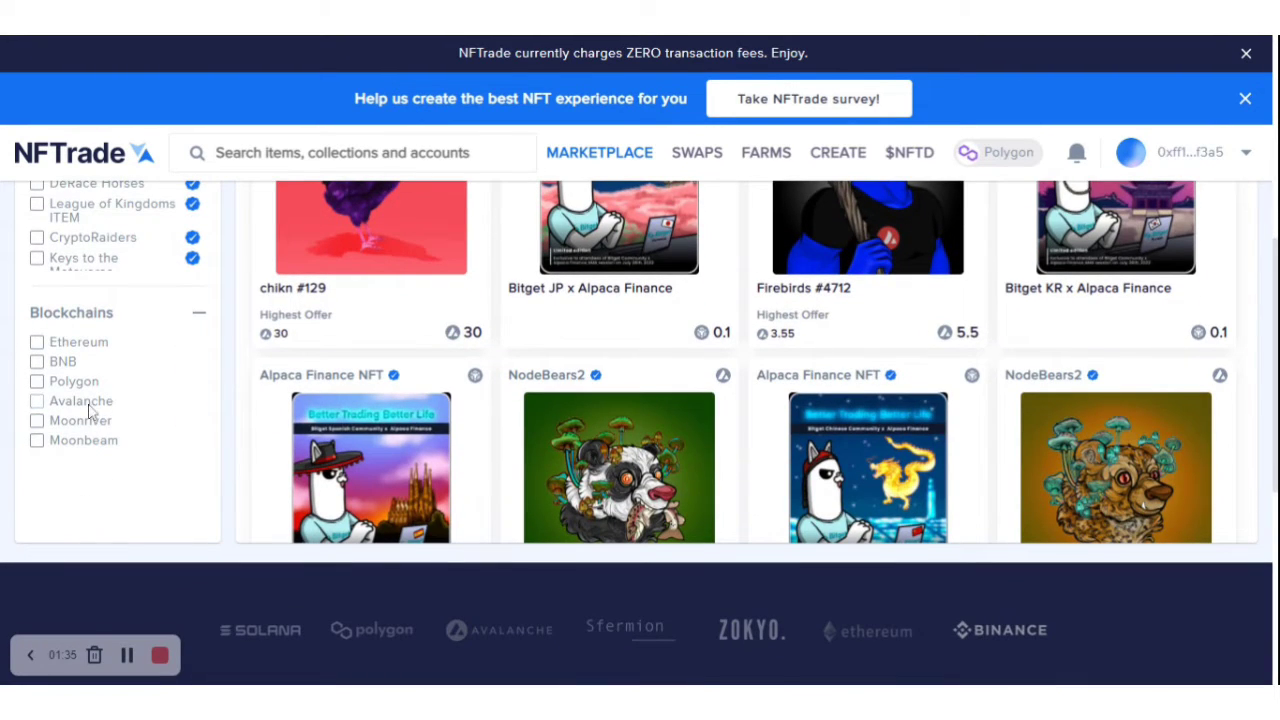
# - Filter to Polygon and browse the League of Kingdoms results and Collections list
pyautogui.click(37, 382)
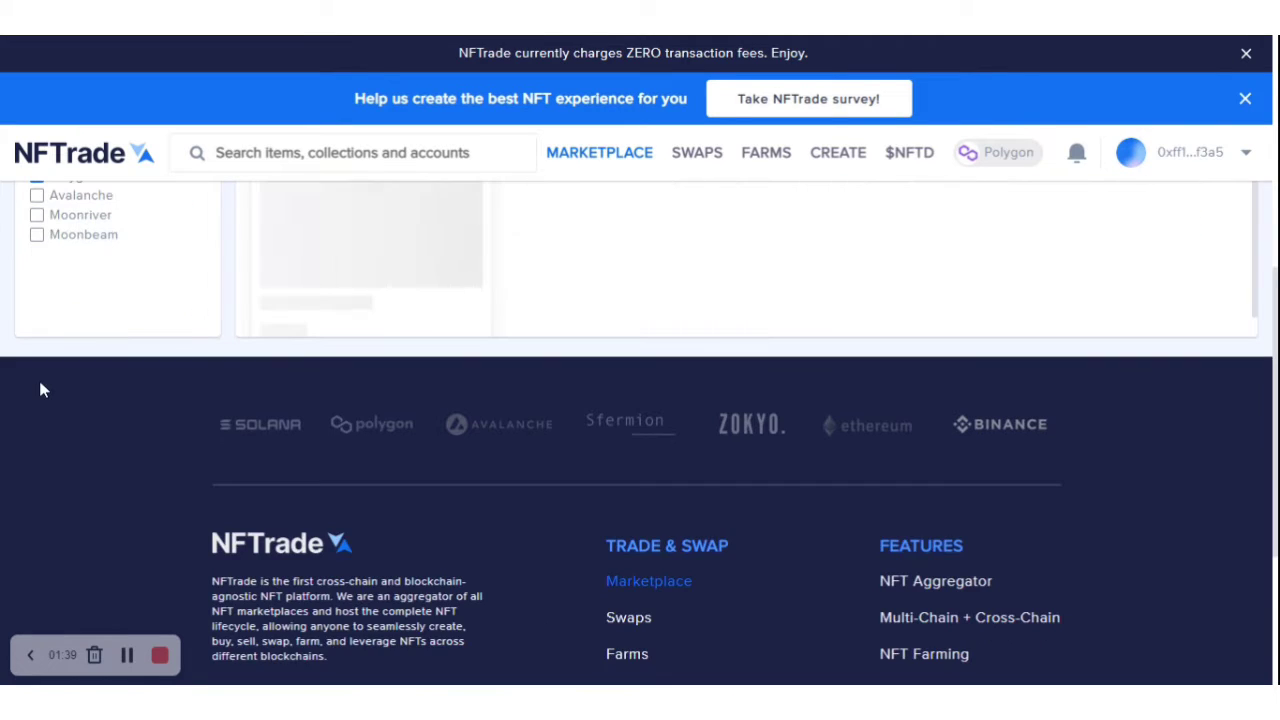
pyautogui.scroll(2, 40, 390)
pyautogui.scroll(1, 251, 394)
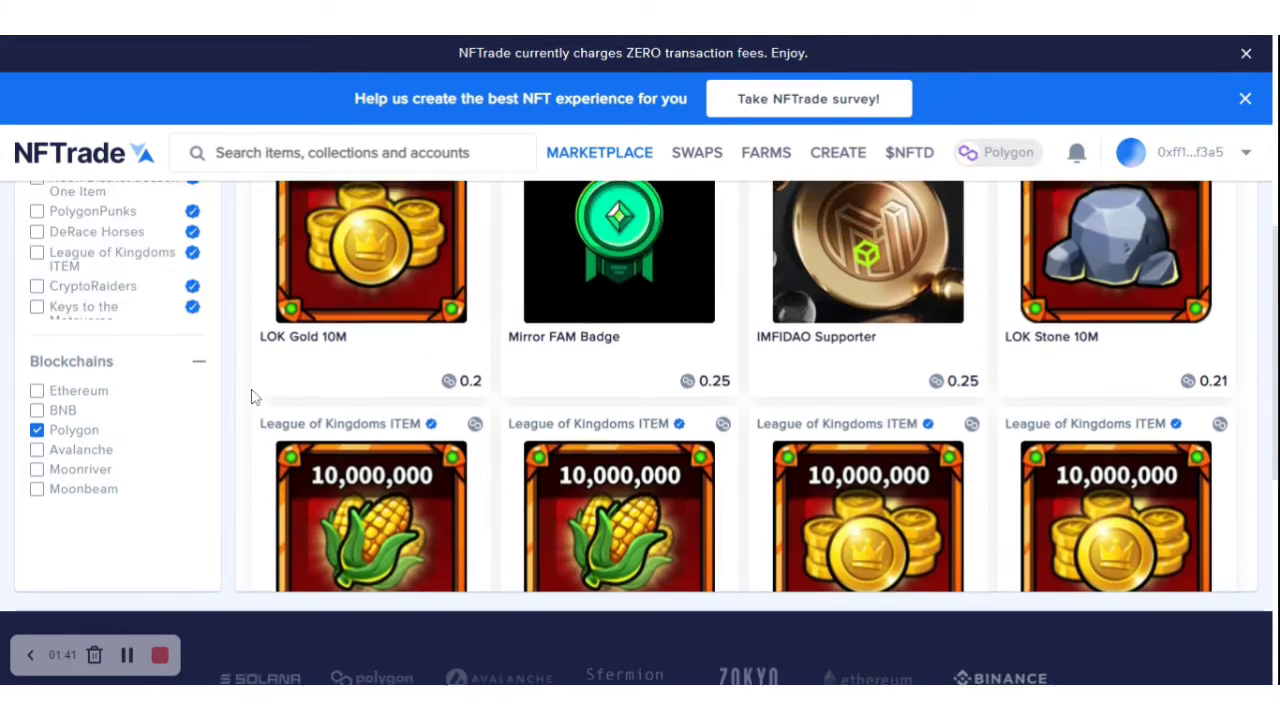
pyautogui.scroll(2, 480, 402)
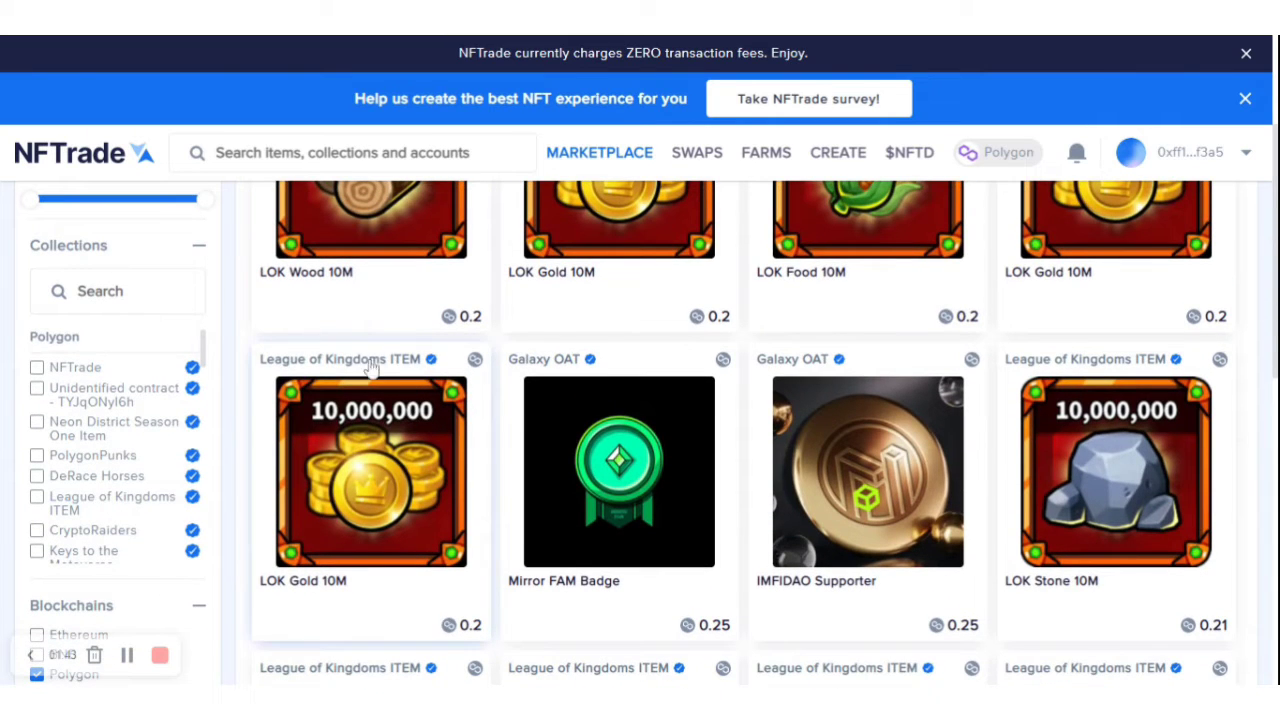
pyautogui.scroll(1, 237, 464)
pyautogui.scroll(-1, 80, 440)
pyautogui.scroll(-4, 87, 450)
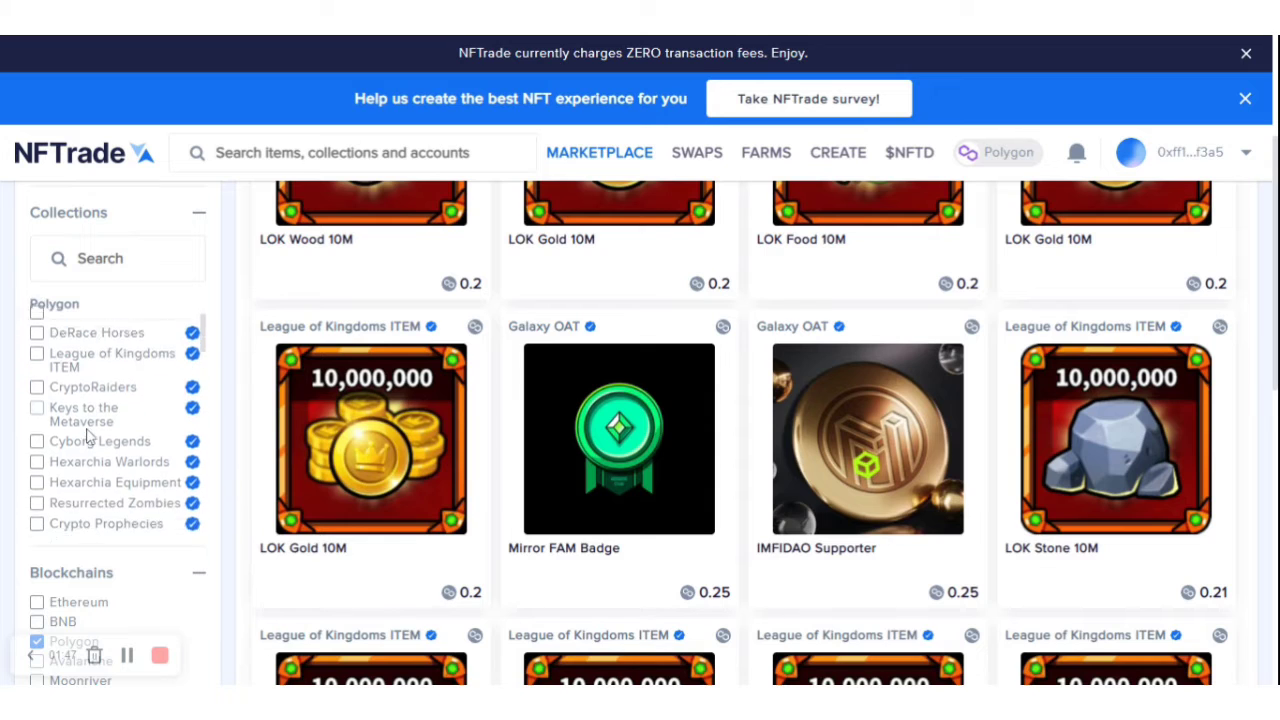
pyautogui.scroll(-2, 87, 435)
pyautogui.scroll(6, 87, 435)
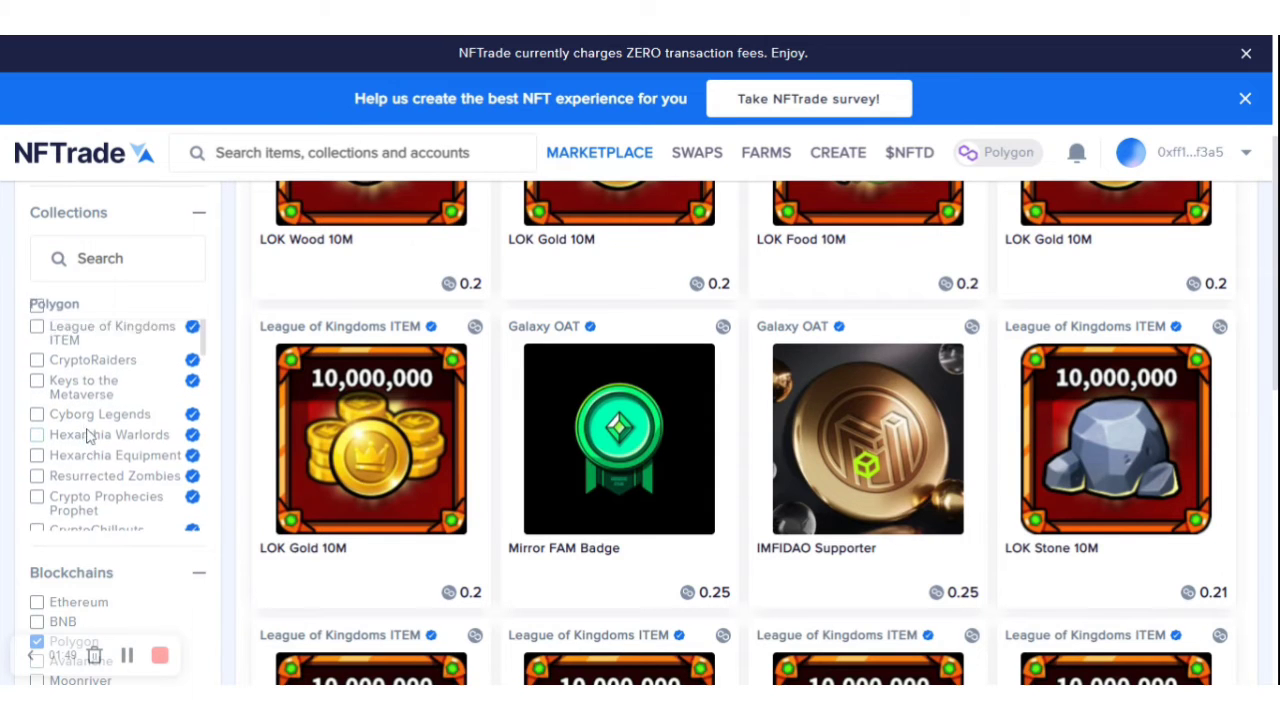
pyautogui.scroll(2, 90, 432)
pyautogui.scroll(-2, 90, 432)
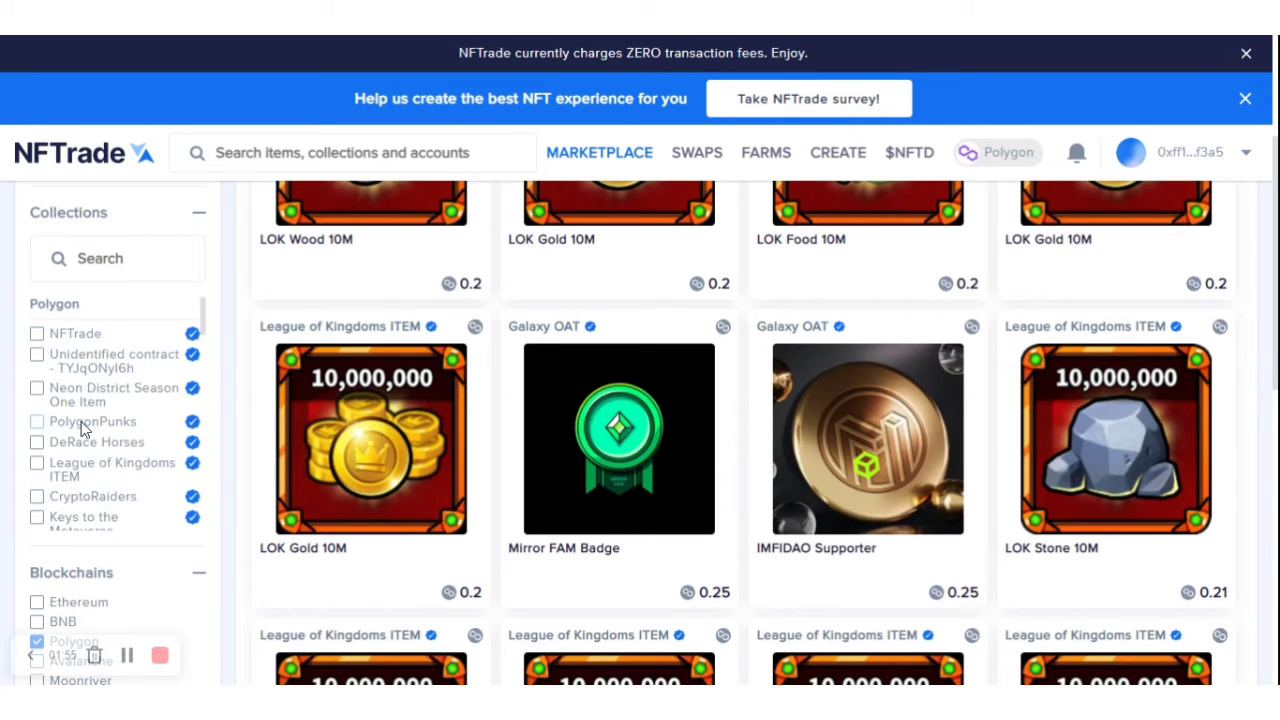
pyautogui.scroll(-1, 81, 421)
pyautogui.scroll(-3, 83, 428)
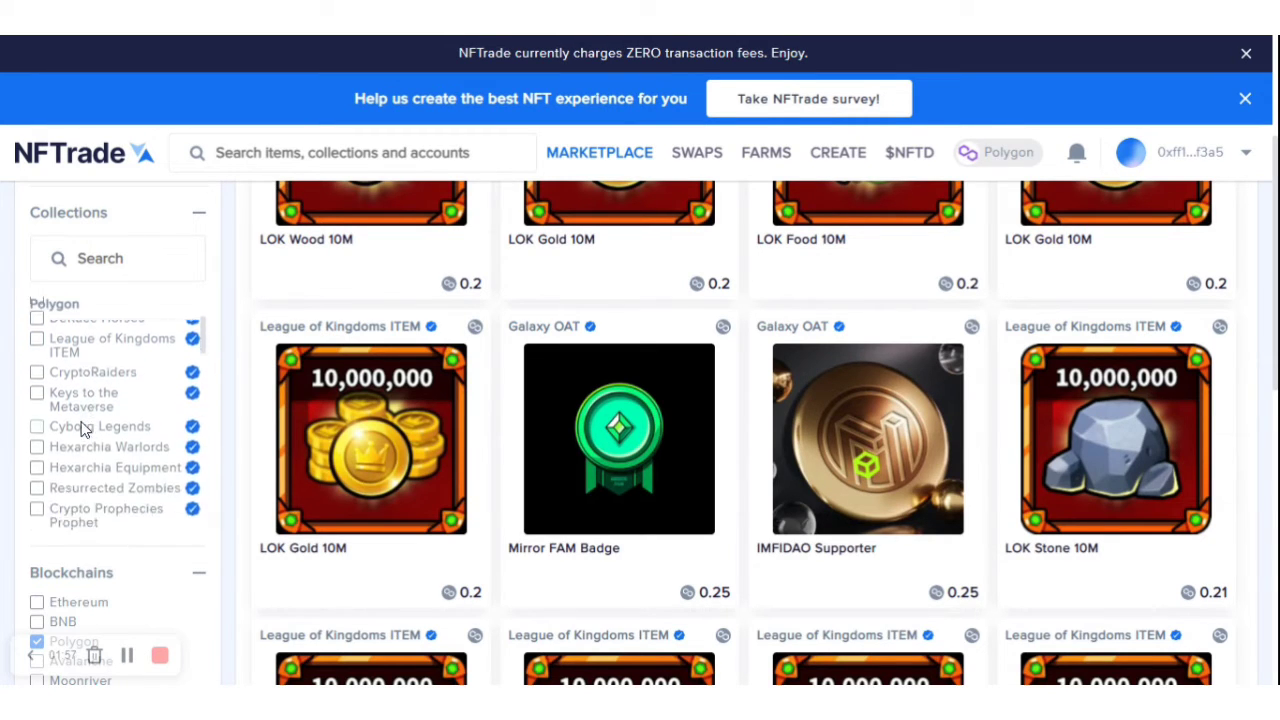
pyautogui.scroll(-2, 82, 435)
pyautogui.scroll(-6, 80, 440)
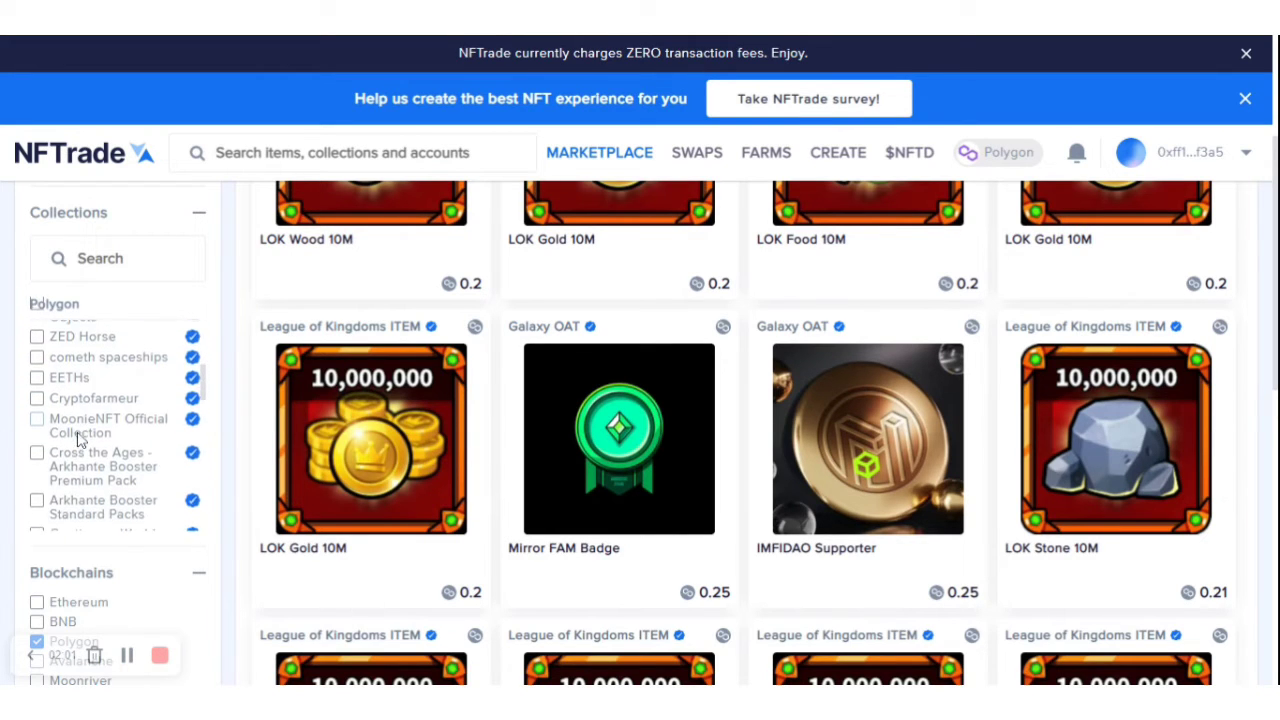
pyautogui.scroll(-3, 80, 435)
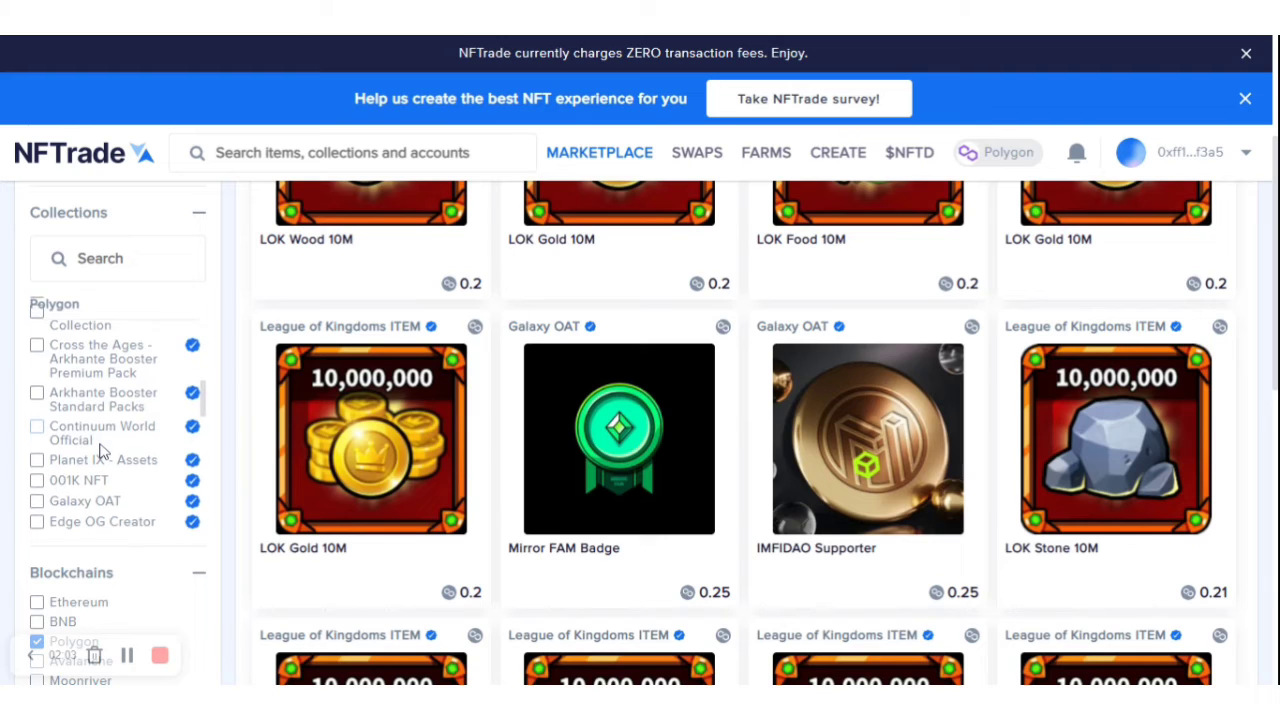
pyautogui.scroll(-3, 85, 450)
pyautogui.scroll(-5, 45, 455)
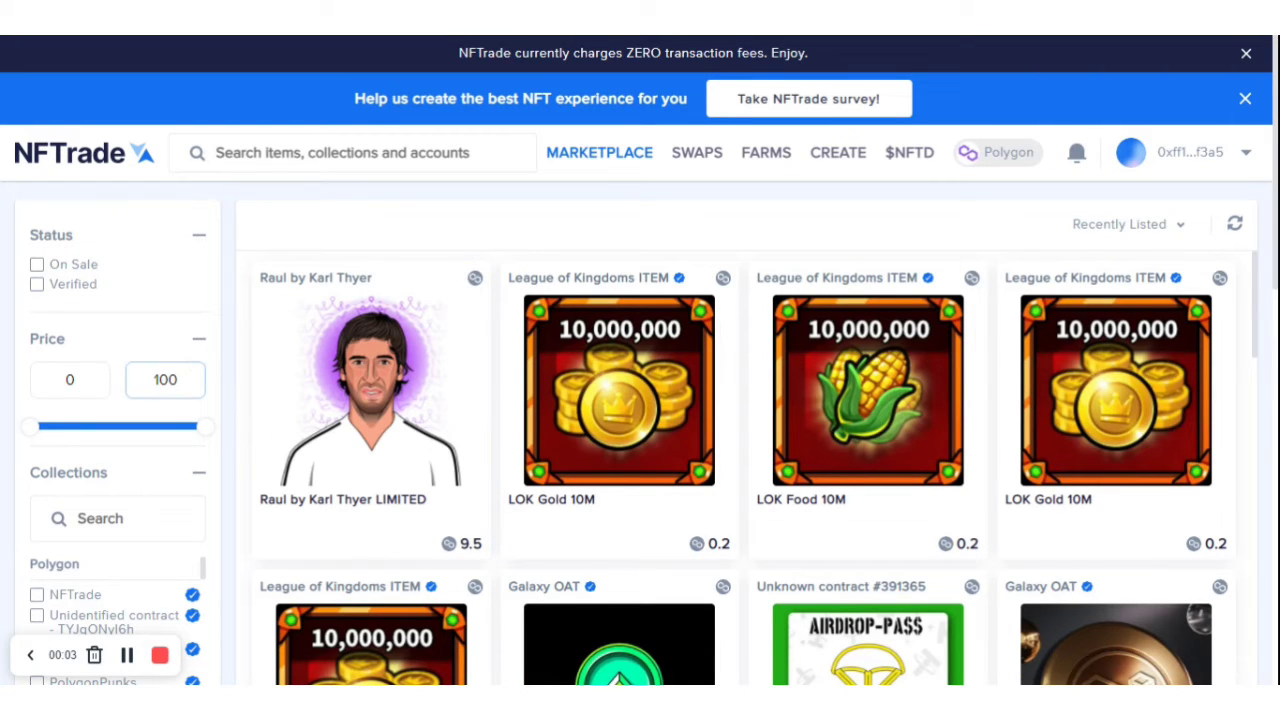
# - Limit Polygon listings to verified items, browsing the LOK Gold, Food and Stone 10M results
pyautogui.click(38, 286)
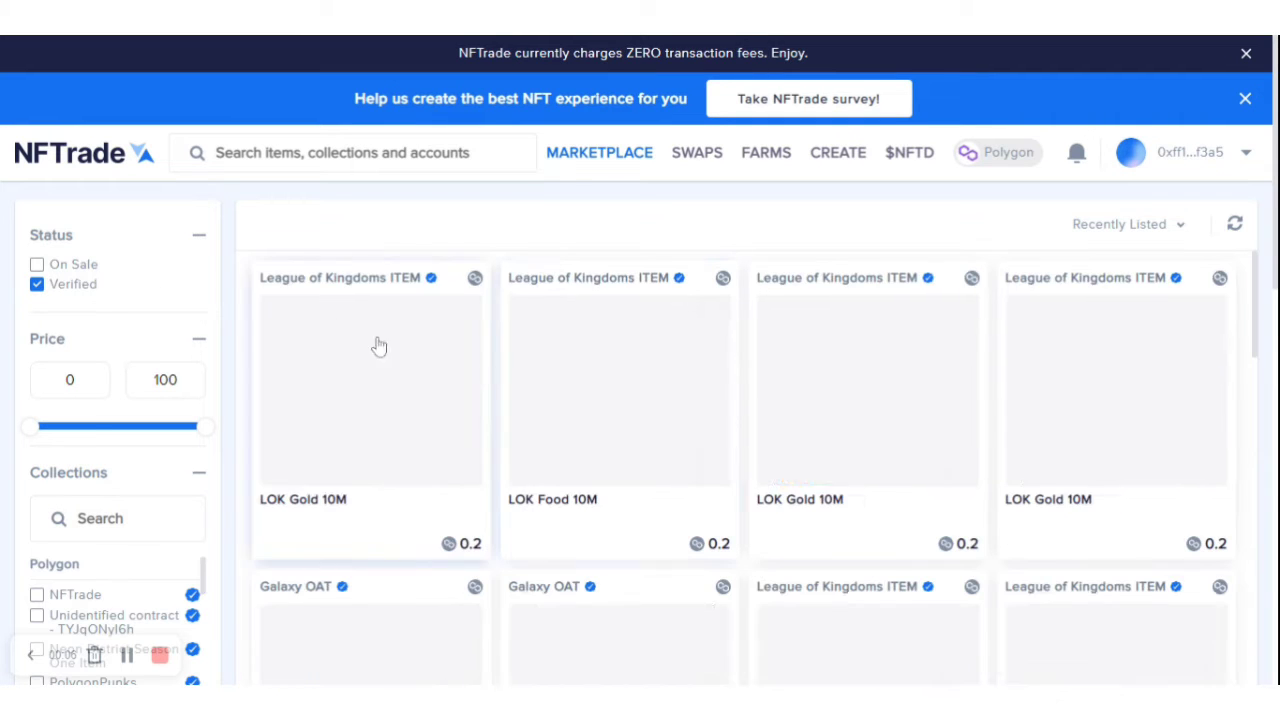
pyautogui.scroll(-2, 672, 448)
pyautogui.scroll(-1, 672, 448)
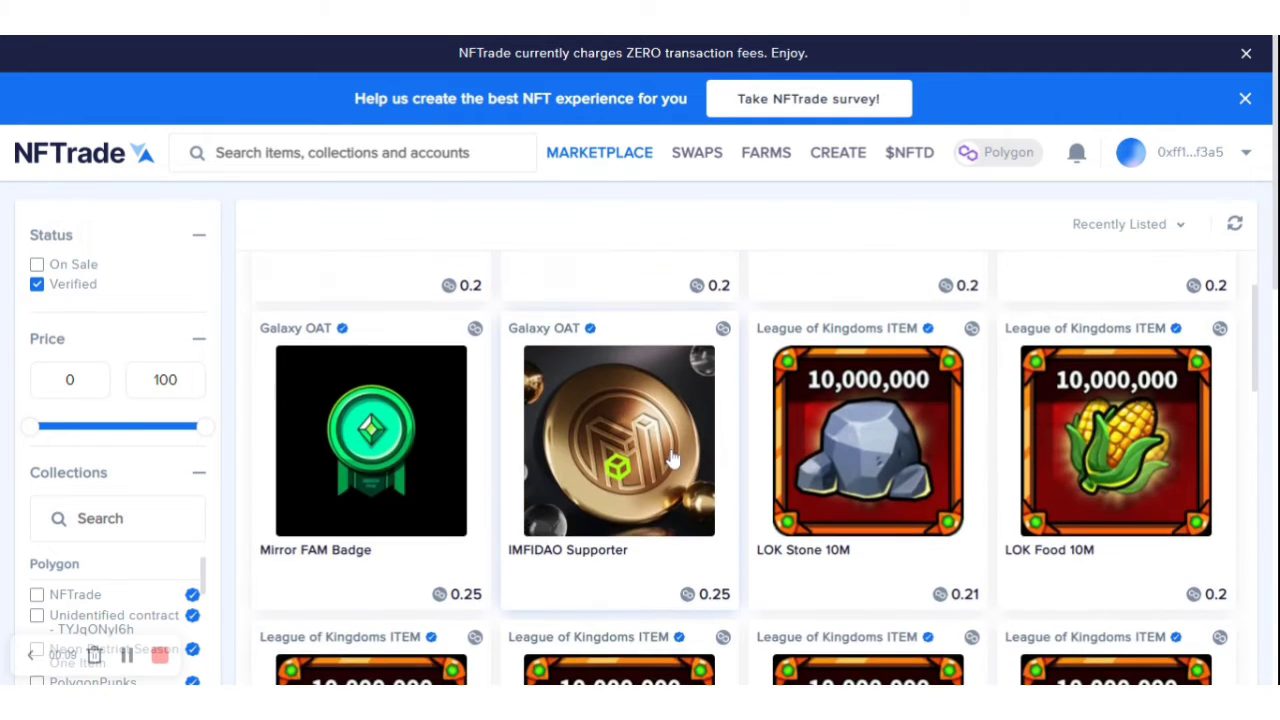
pyautogui.scroll(-3, 120, 434)
pyautogui.scroll(-3, 120, 434)
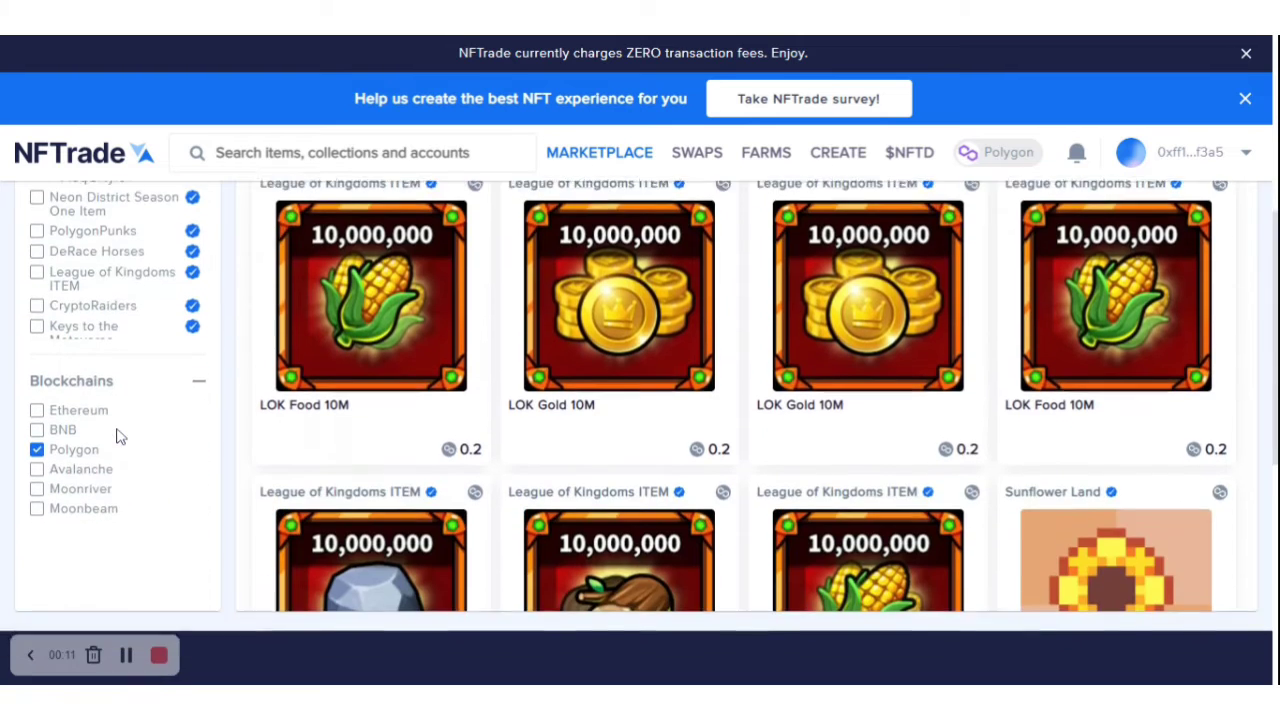
pyautogui.scroll(6, 120, 434)
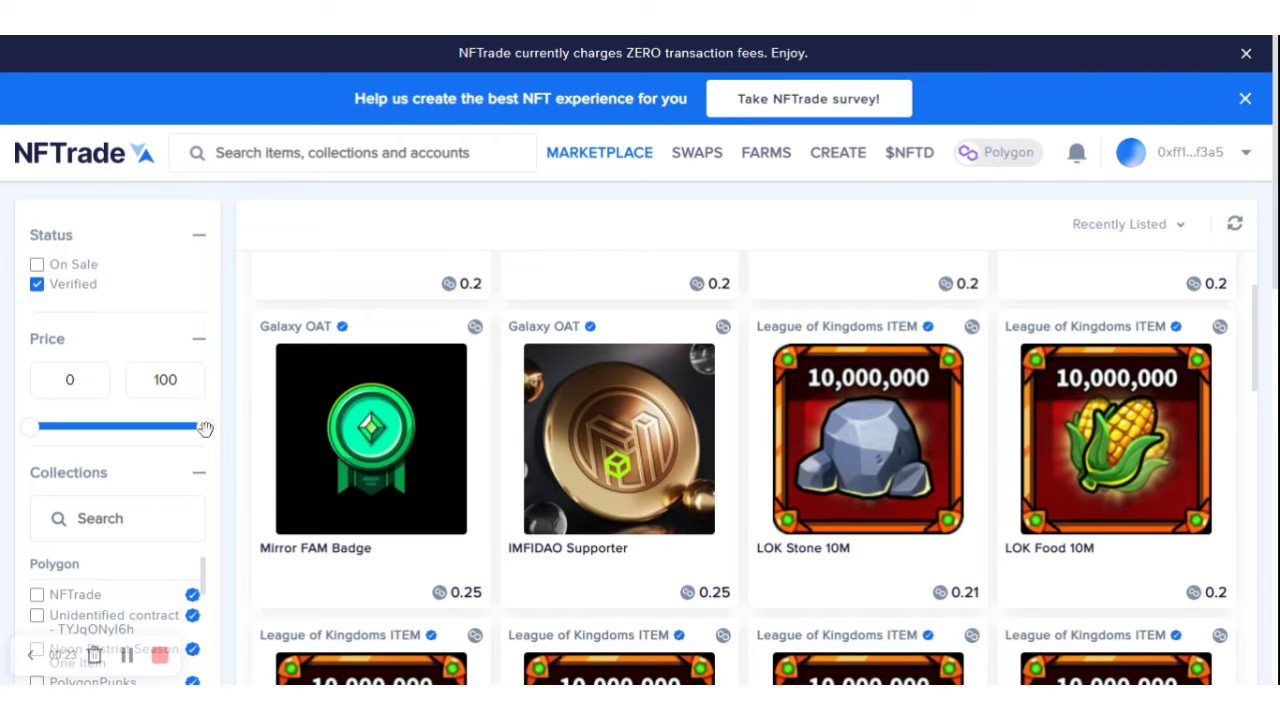
# - Cap the price filter at about 10.11 and open the LOK Gold 10M listing at 0.2
pyautogui.moveTo(205, 428); pyautogui.dragTo(48, 432)
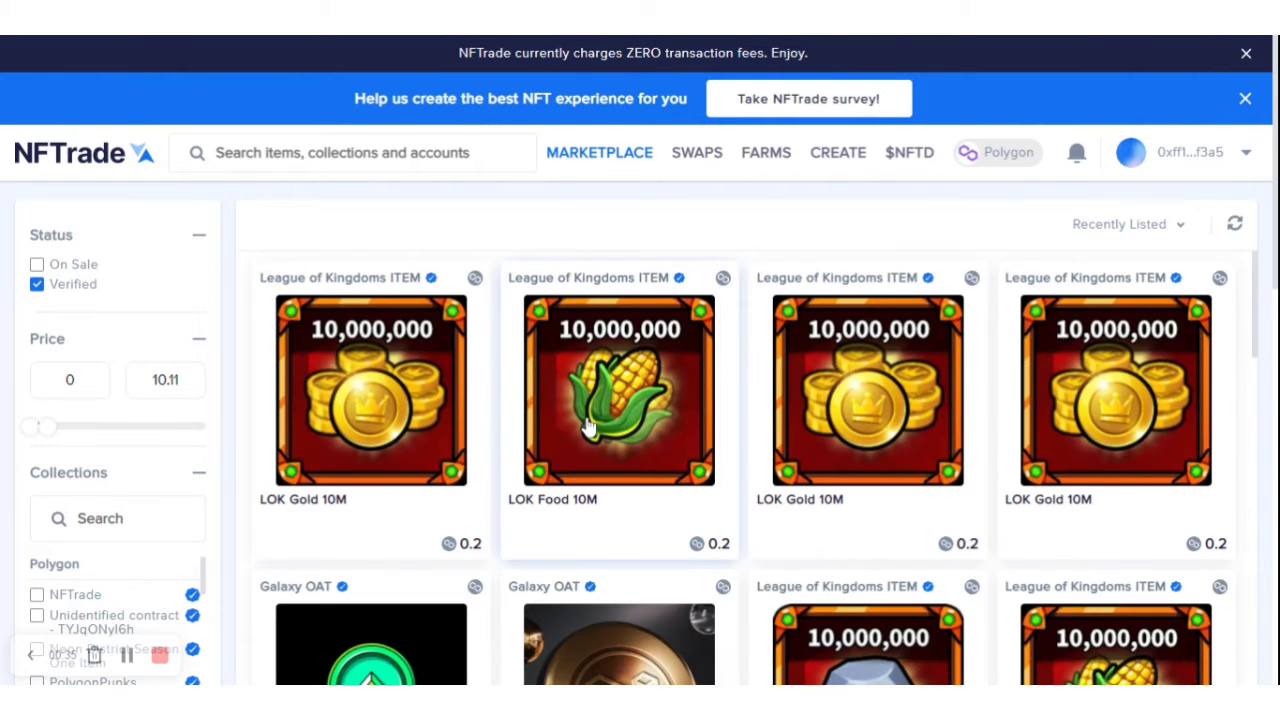
pyautogui.scroll(-2, 588, 425)
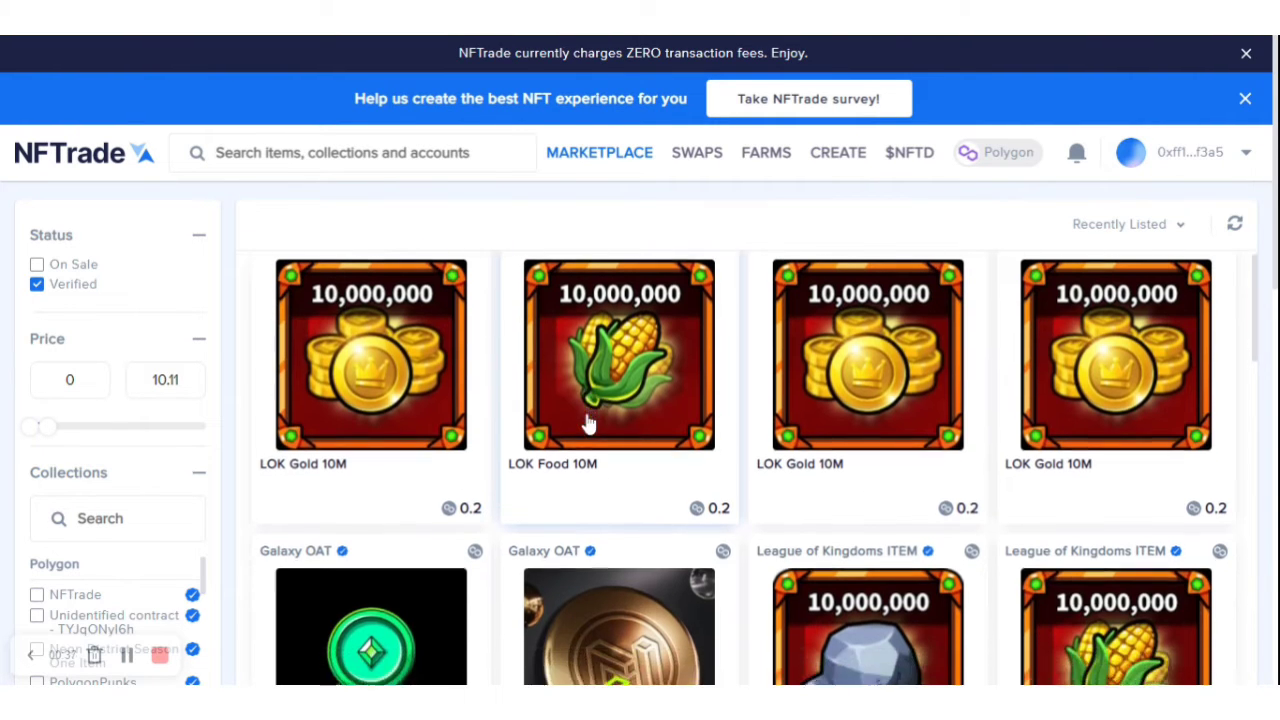
pyautogui.scroll(2, 588, 425)
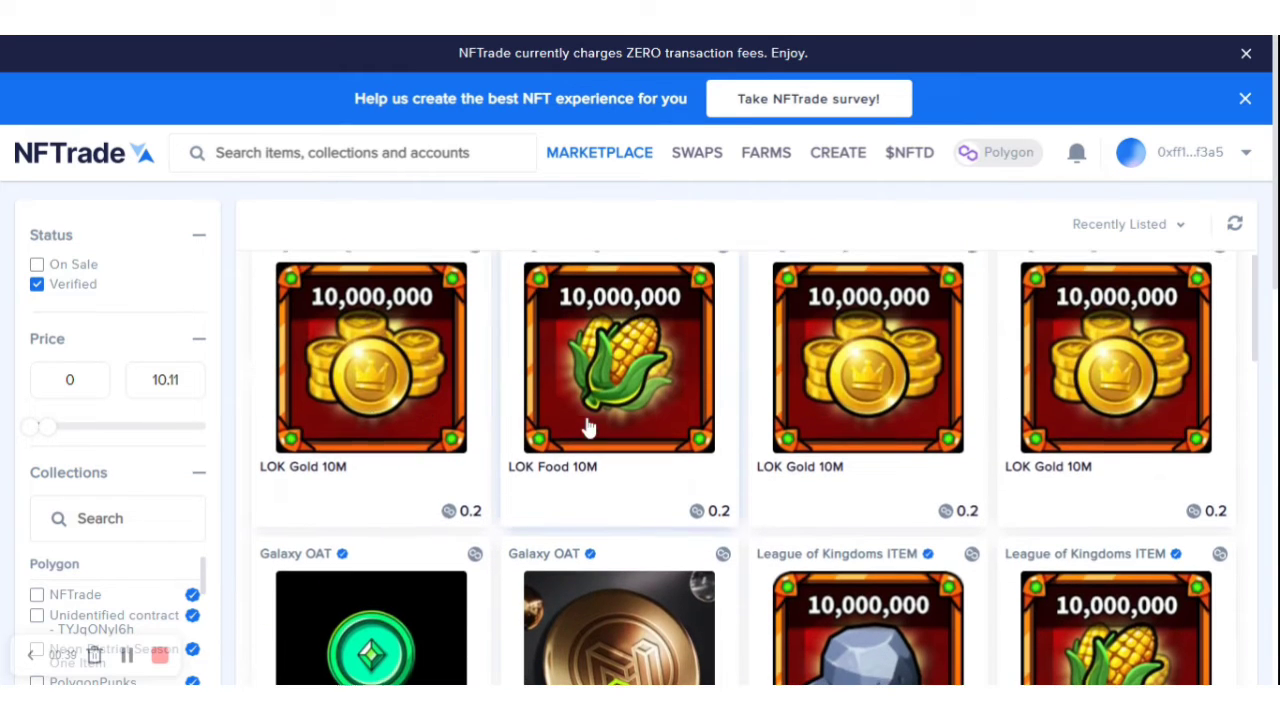
pyautogui.scroll(1, 640, 460)
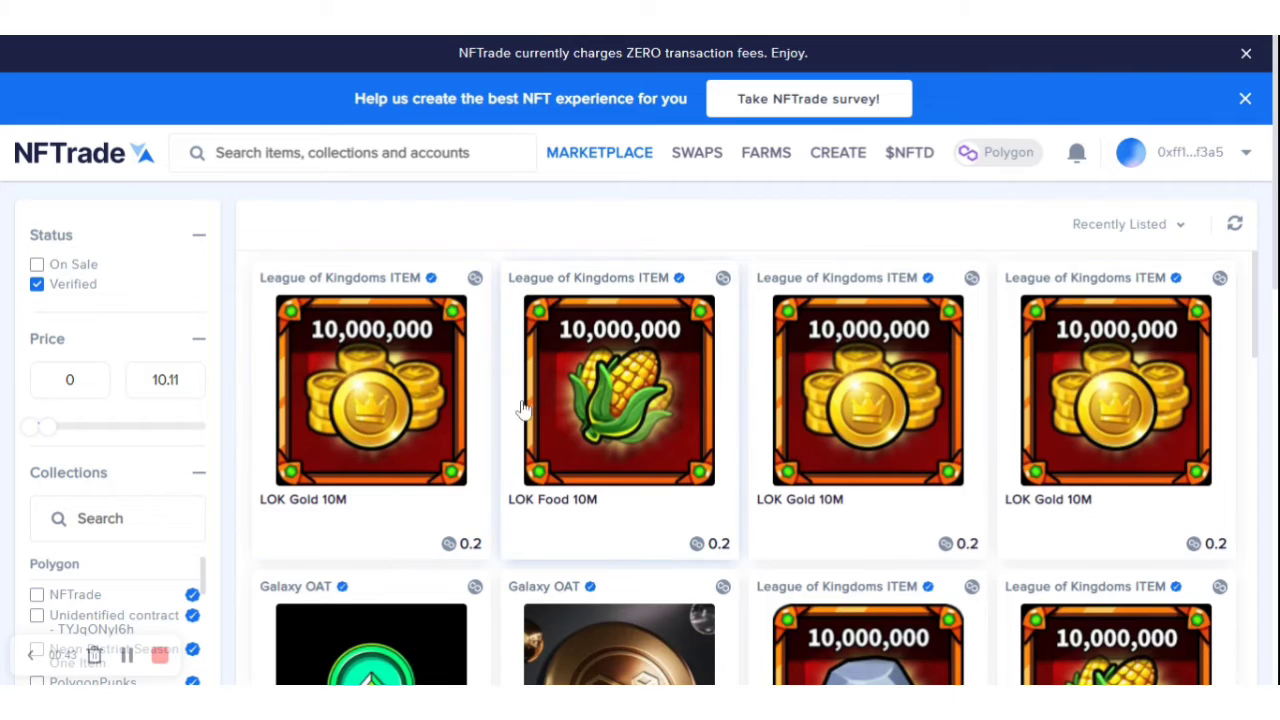
pyautogui.click(407, 373)
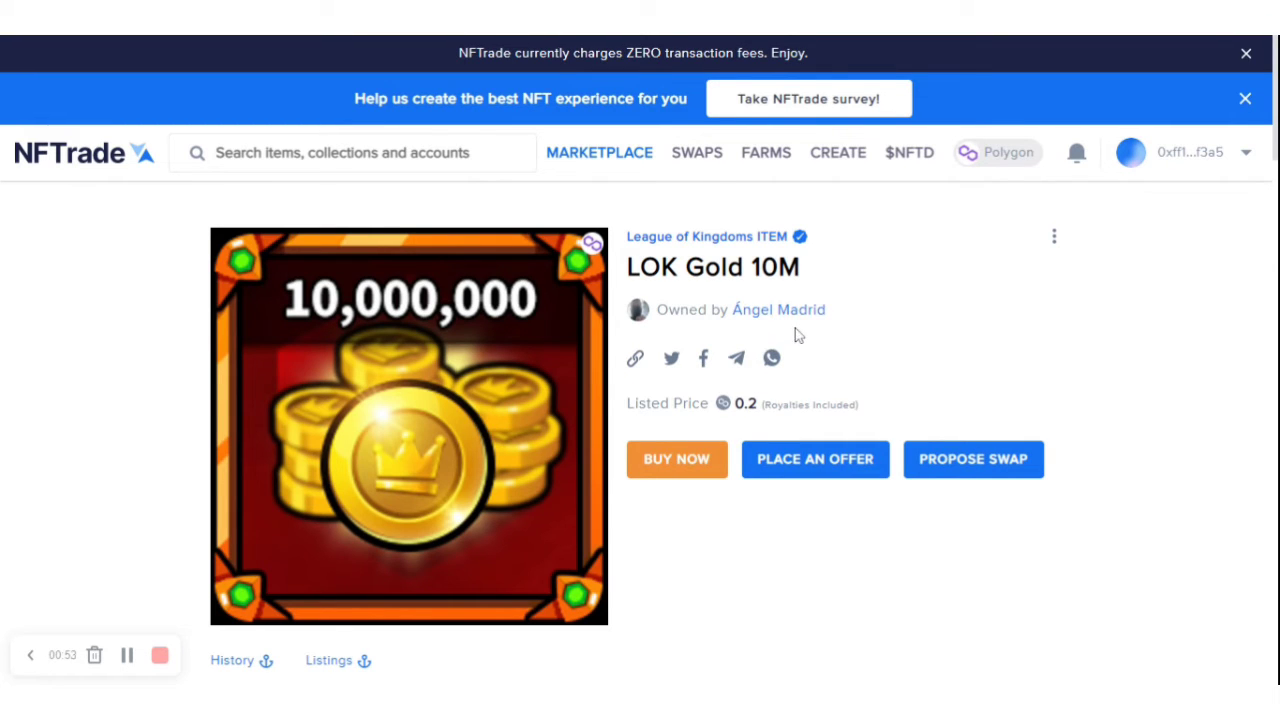
# - Review LOK Gold 10M's description and blockchain details, then start buying it for 0.2 MATIC
pyautogui.scroll(-3, 794, 426)
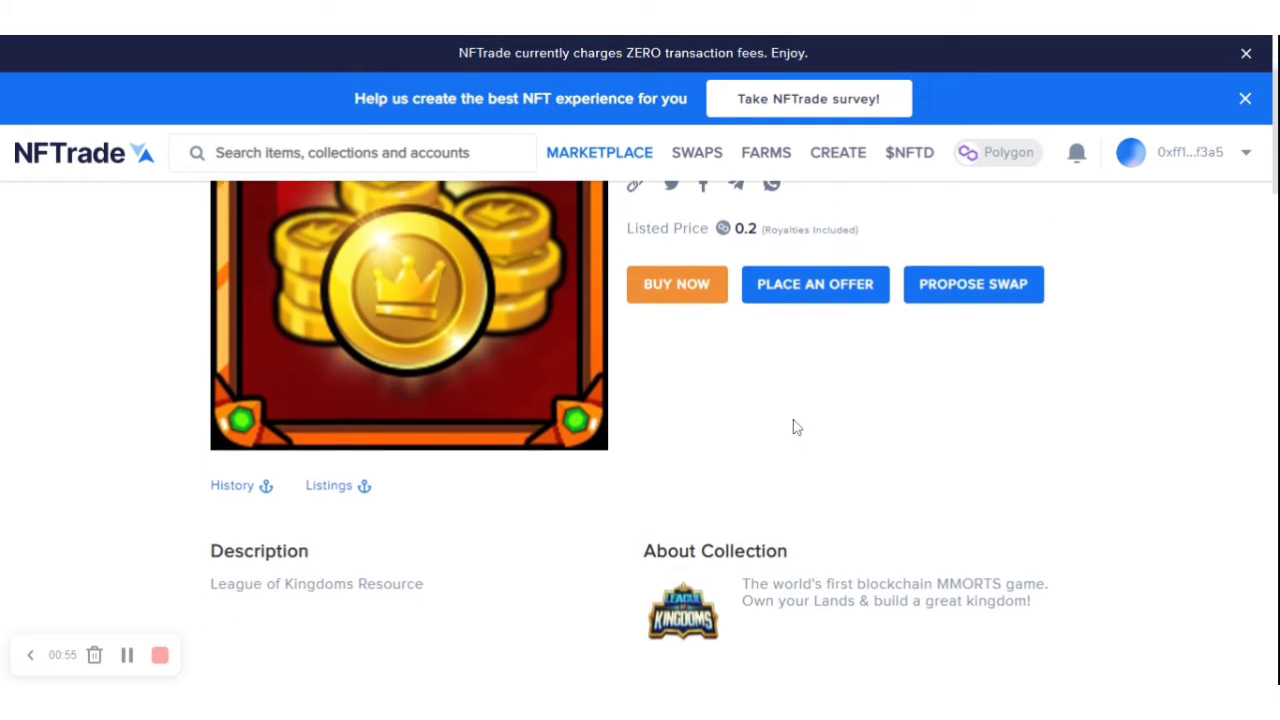
pyautogui.scroll(-3, 794, 431)
pyautogui.scroll(1, 791, 443)
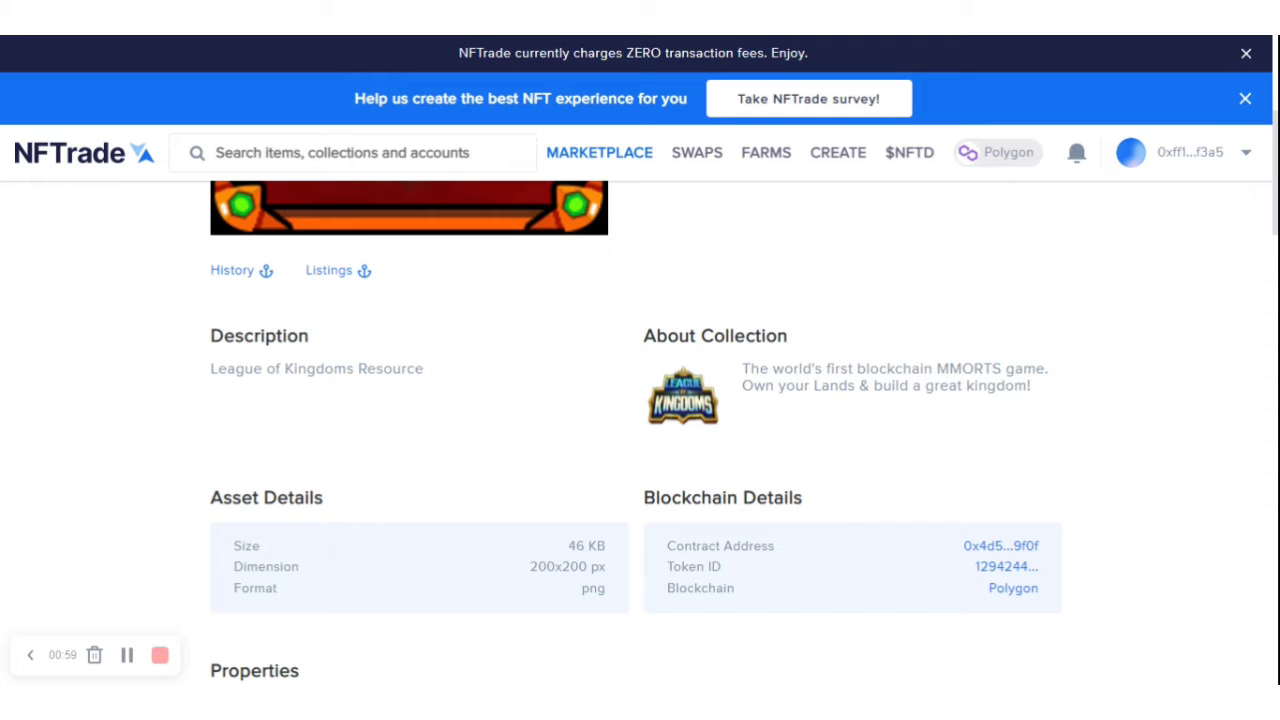
pyautogui.scroll(-2, 732, 400)
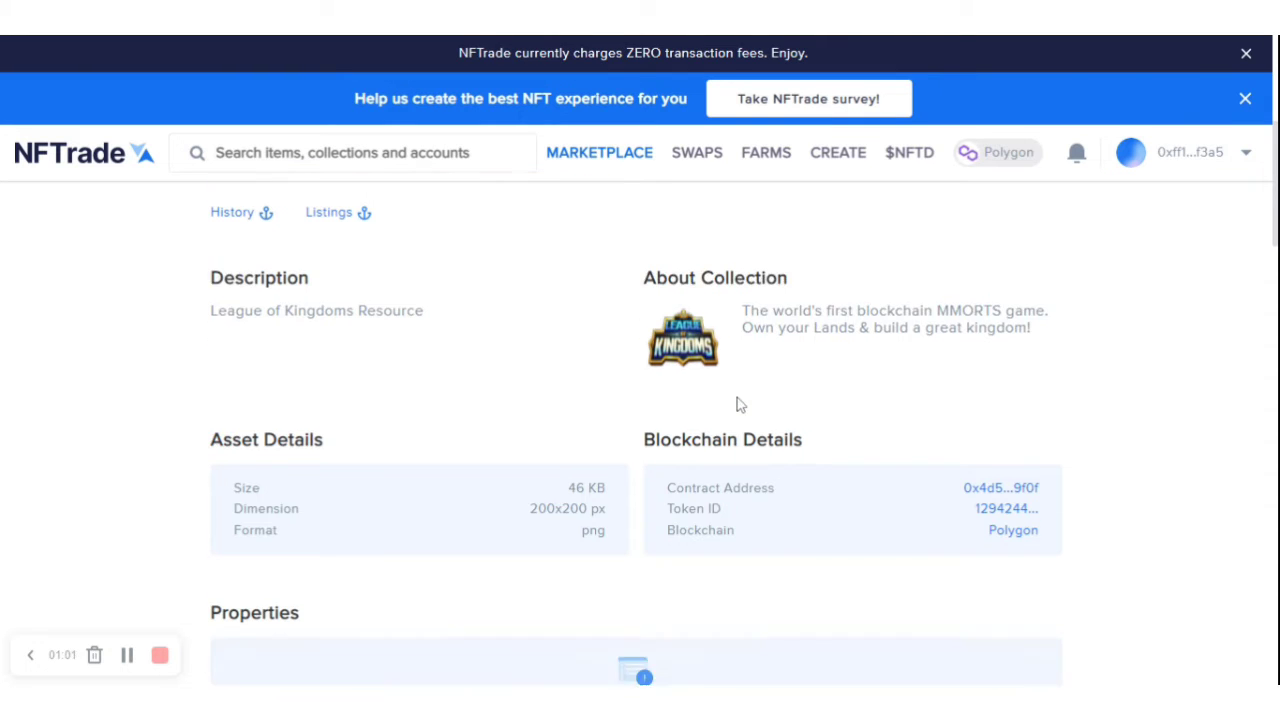
pyautogui.scroll(-3, 369, 400)
pyautogui.scroll(4, 475, 440)
pyautogui.scroll(5, 475, 440)
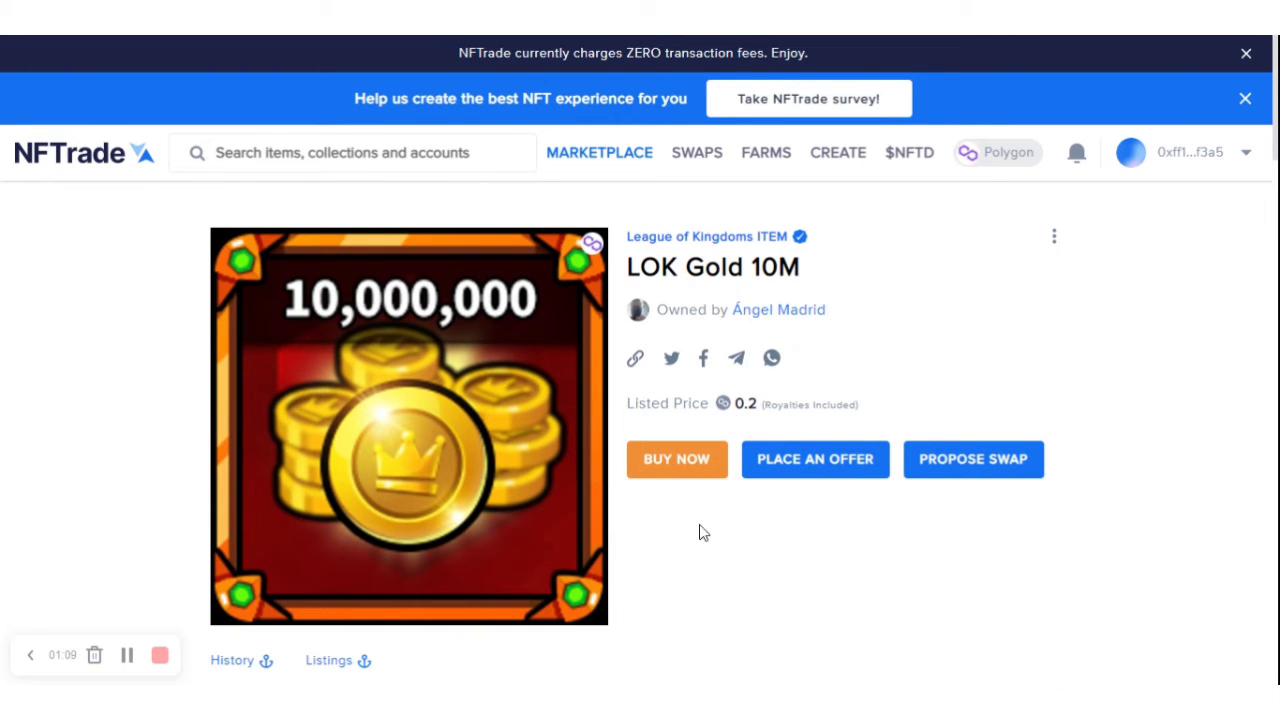
pyautogui.click(676, 466)
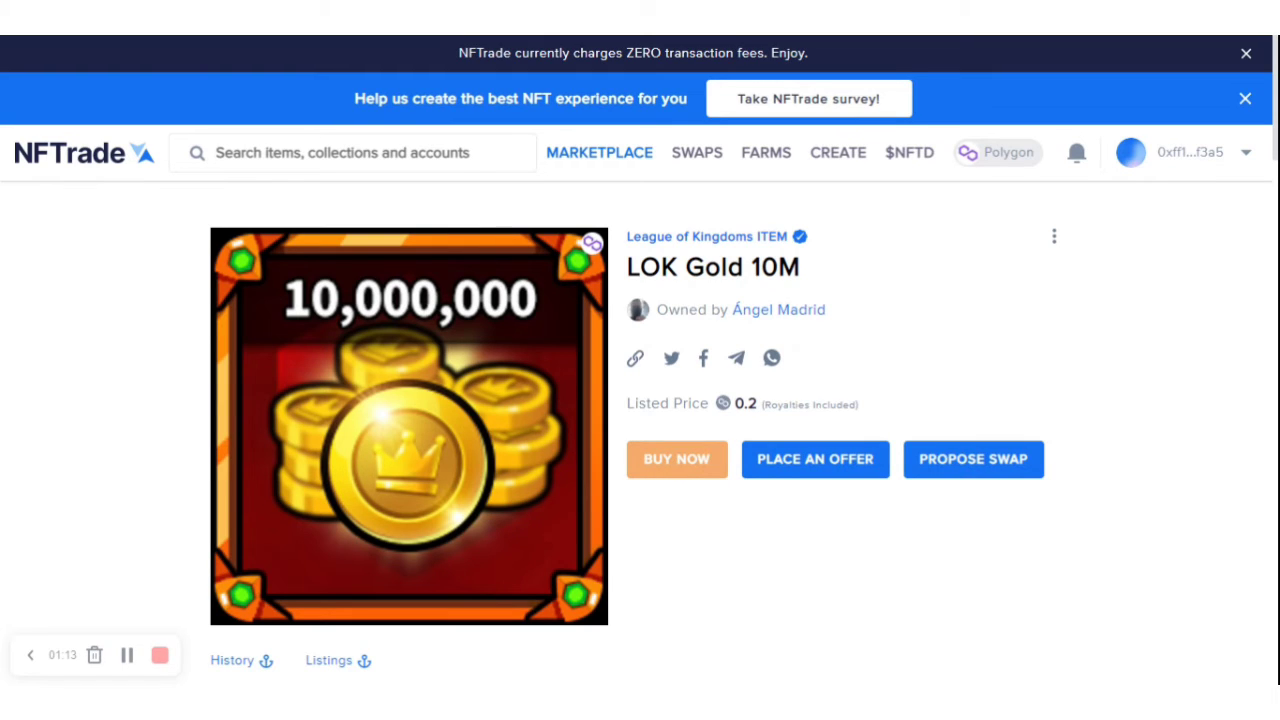
pyautogui.click(677, 466)
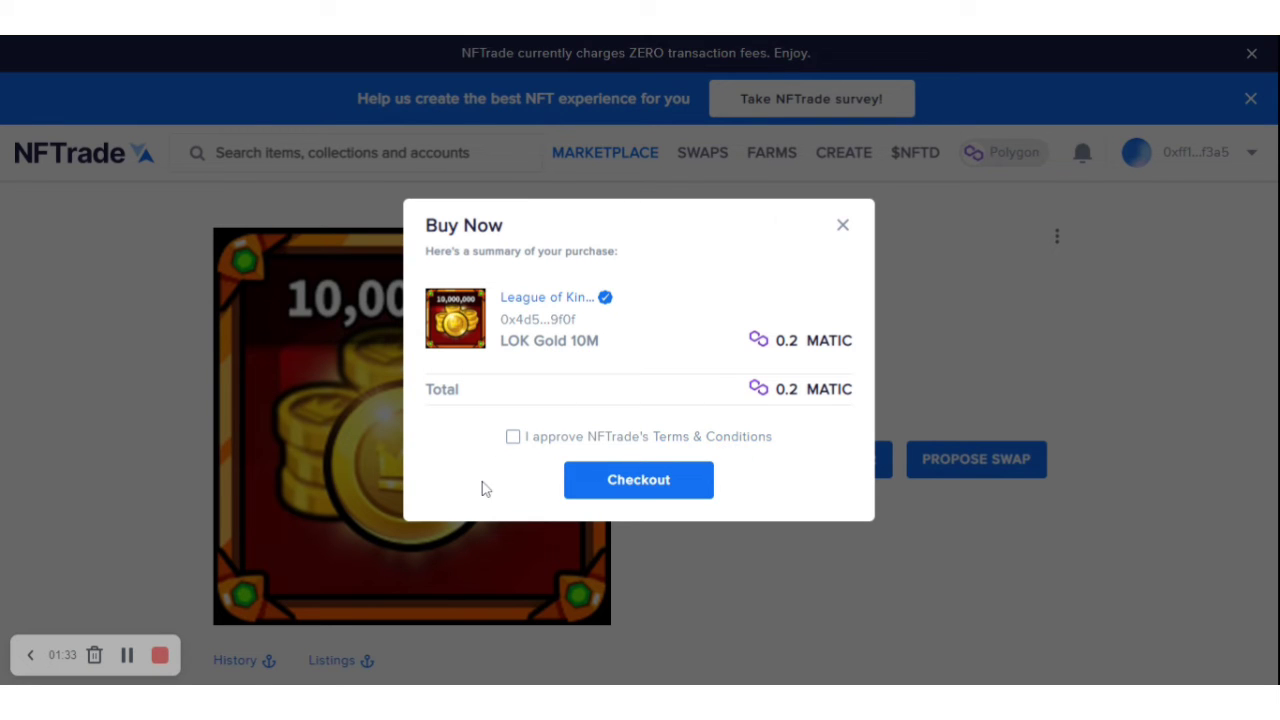
# - Approve NFTrade's Terms & Conditions and check out the 0.2 MATIC purchase
pyautogui.click(514, 440)
pyautogui.click(638, 480)
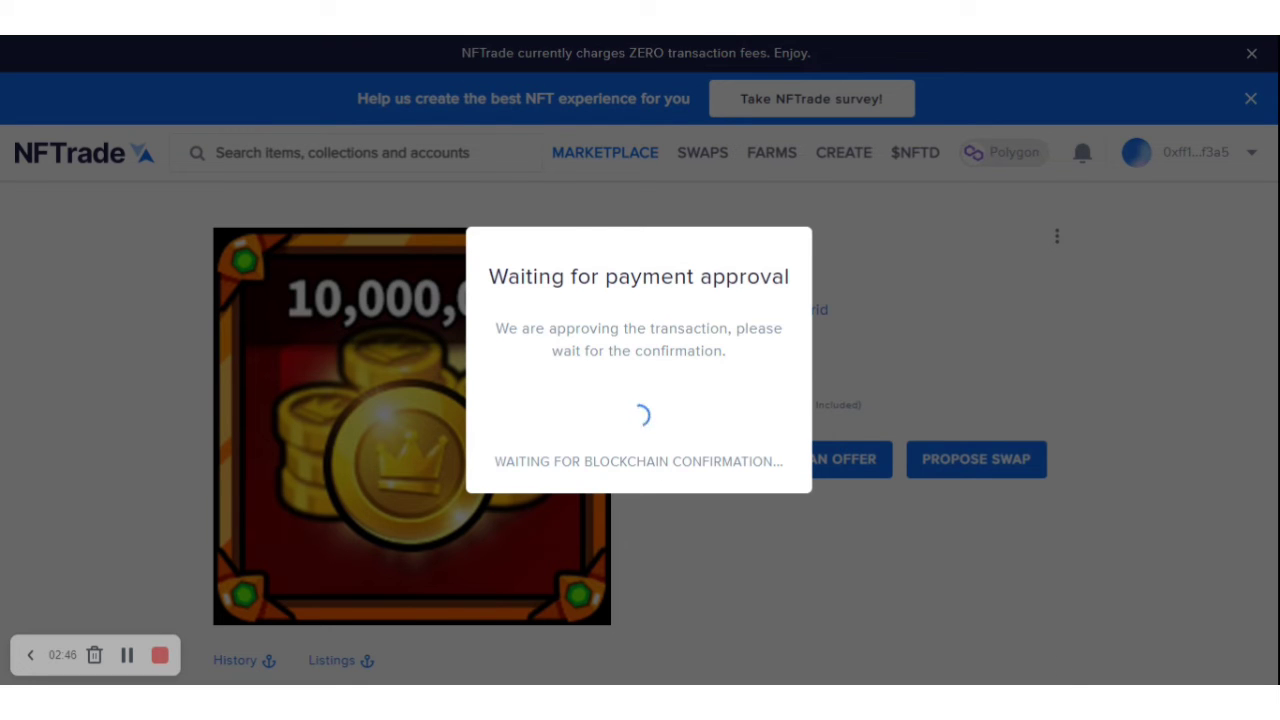
# - Dismiss the approval notice and verify the wallet now owns LOK Gold 10M, last sold at 0.2
pyautogui.click(848, 339)
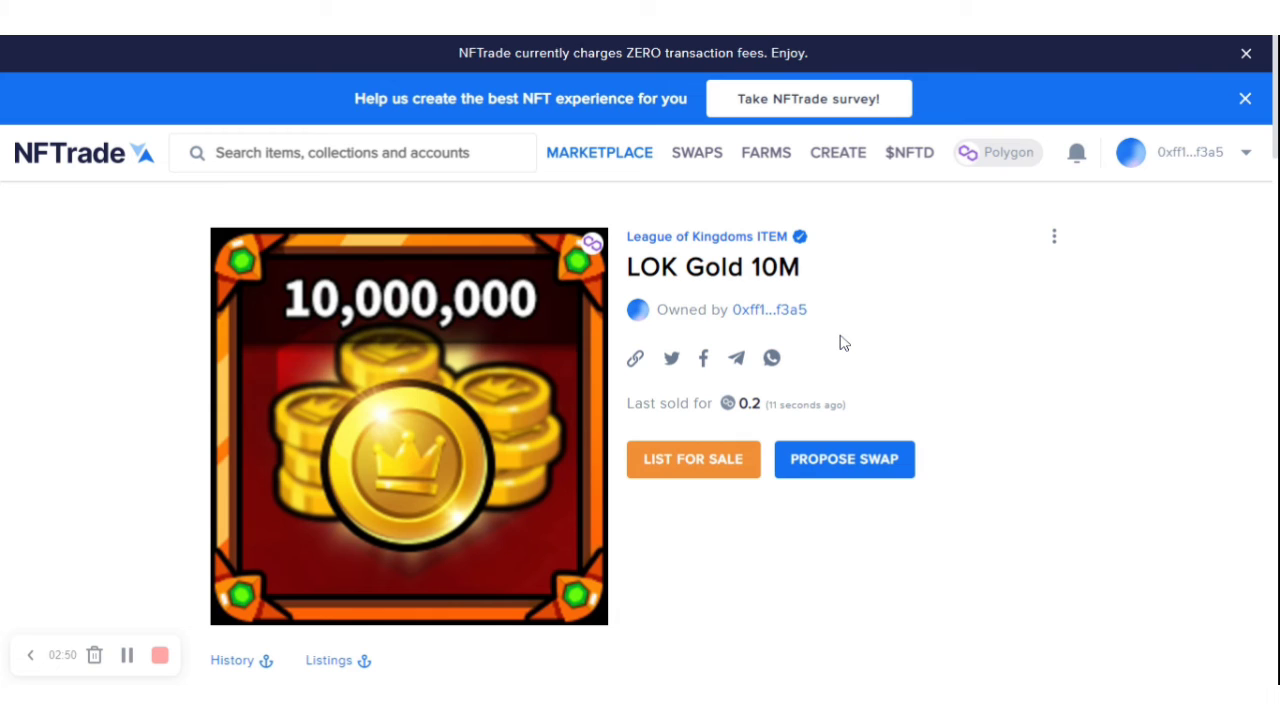
pyautogui.scroll(-1, 843, 341)
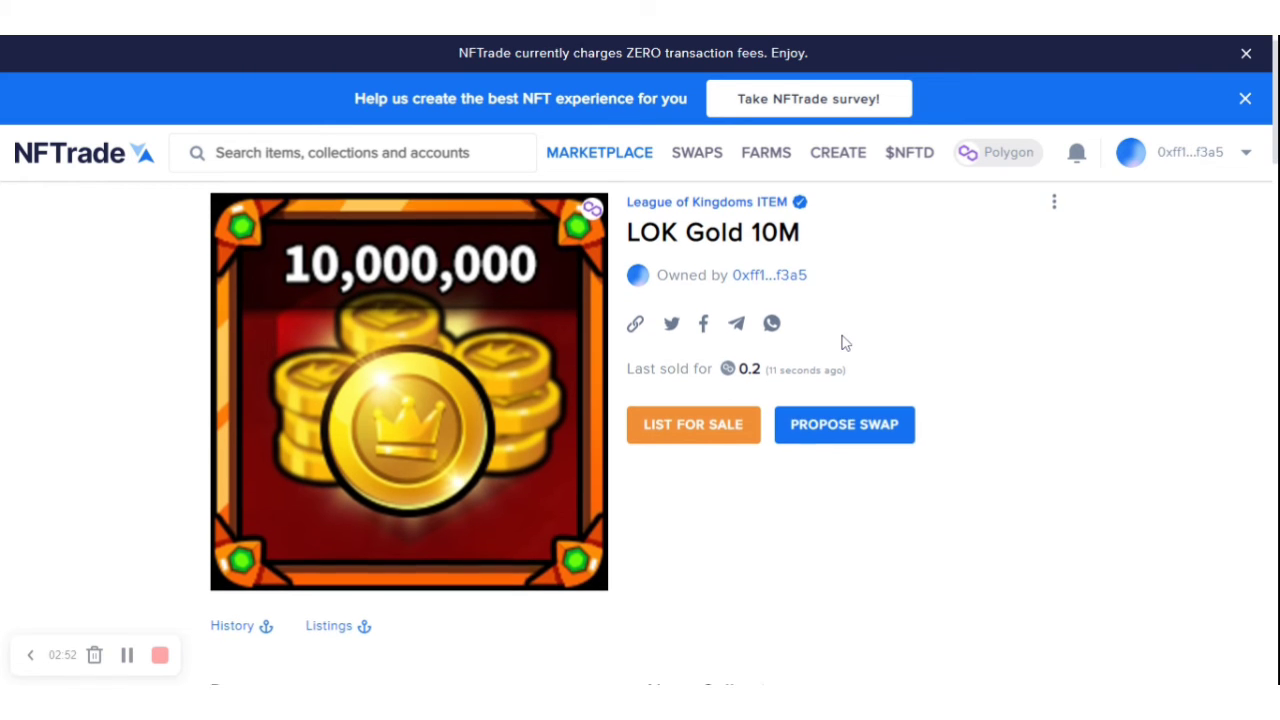
pyautogui.scroll(1, 510, 367)
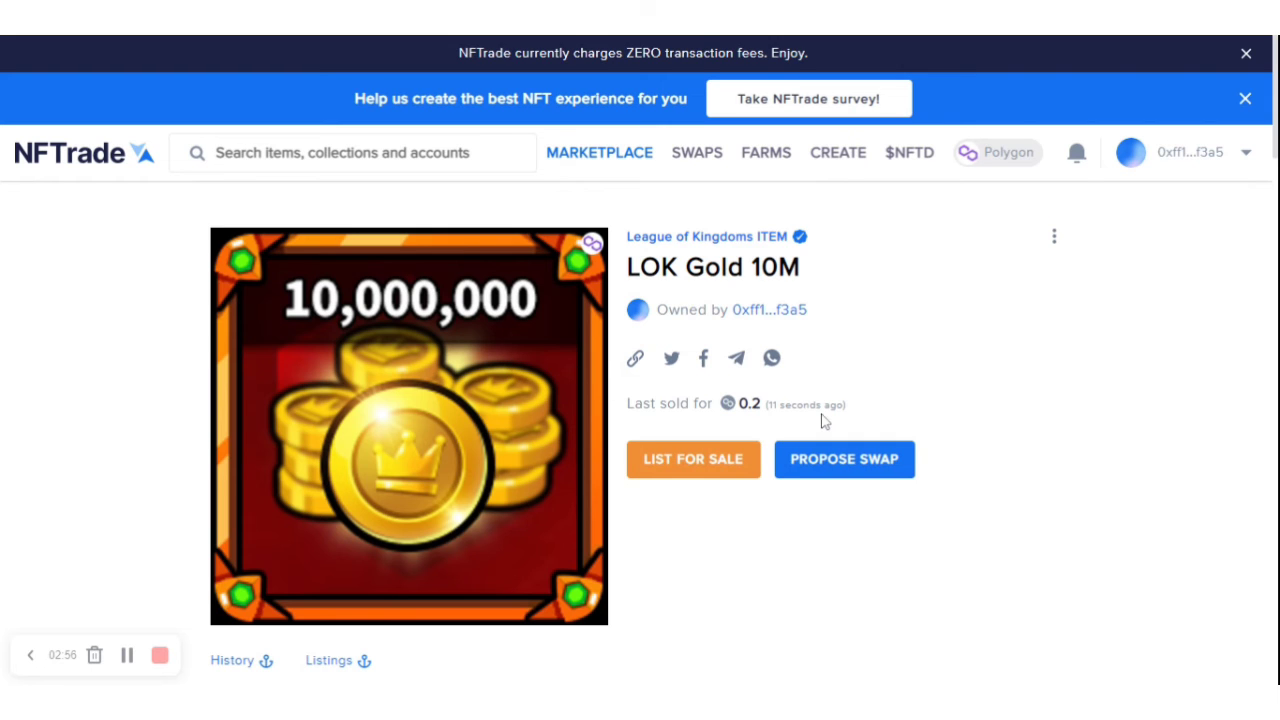
pyautogui.scroll(-4, 865, 410)
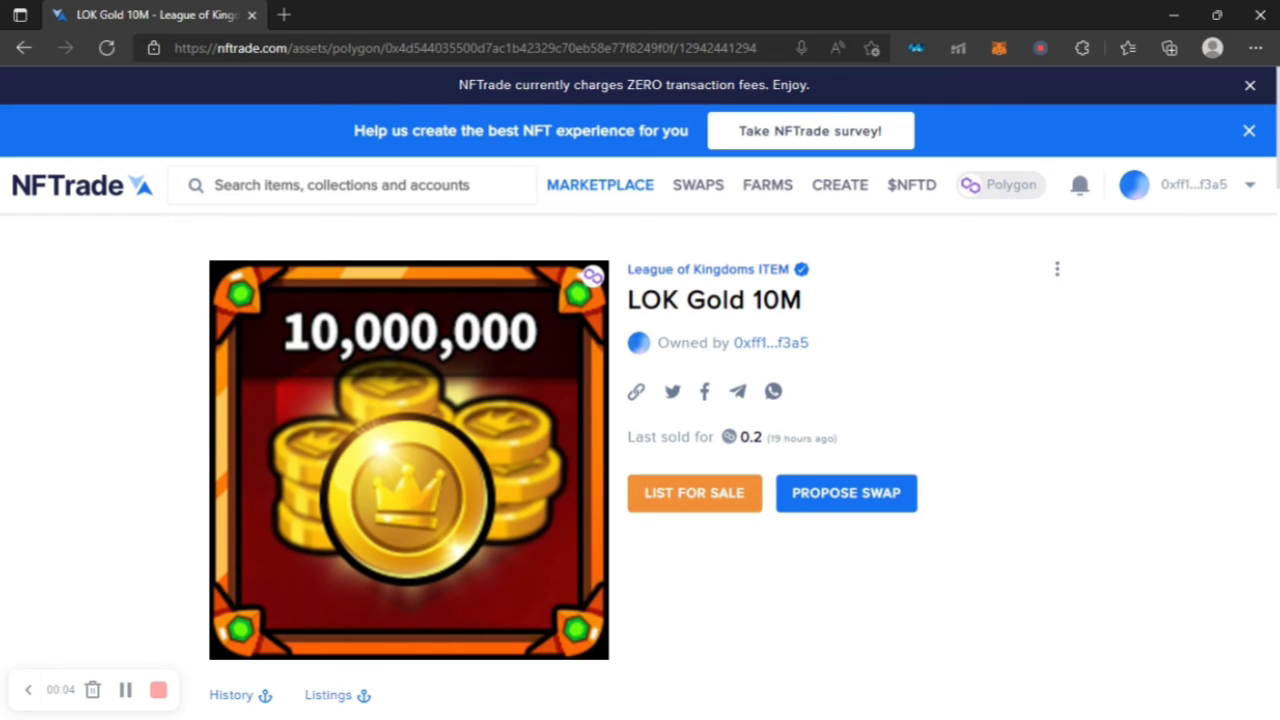
# - Open My NFTs from the account menu and scroll to the LOK Gold and LOK Wood 10M cards
pyautogui.click(1248, 188)
pyautogui.scroll(-1, 1140, 340)
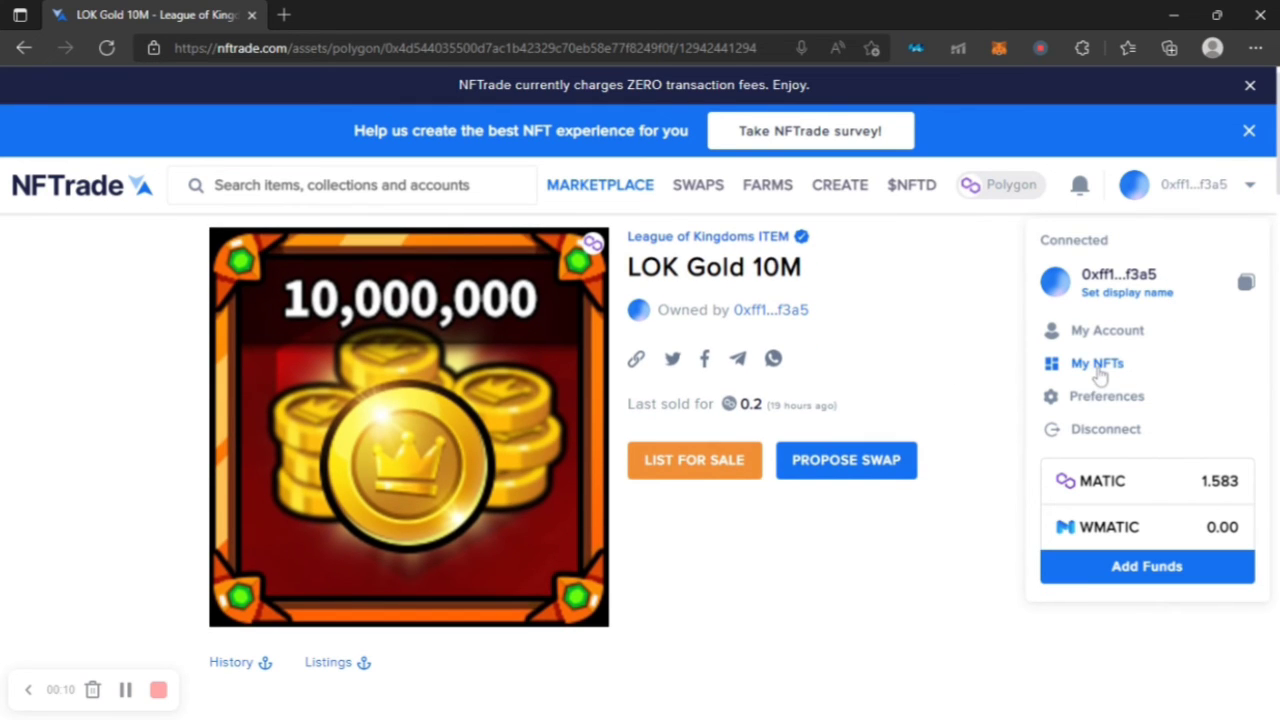
pyautogui.click(1098, 366)
pyautogui.scroll(-3, 918, 376)
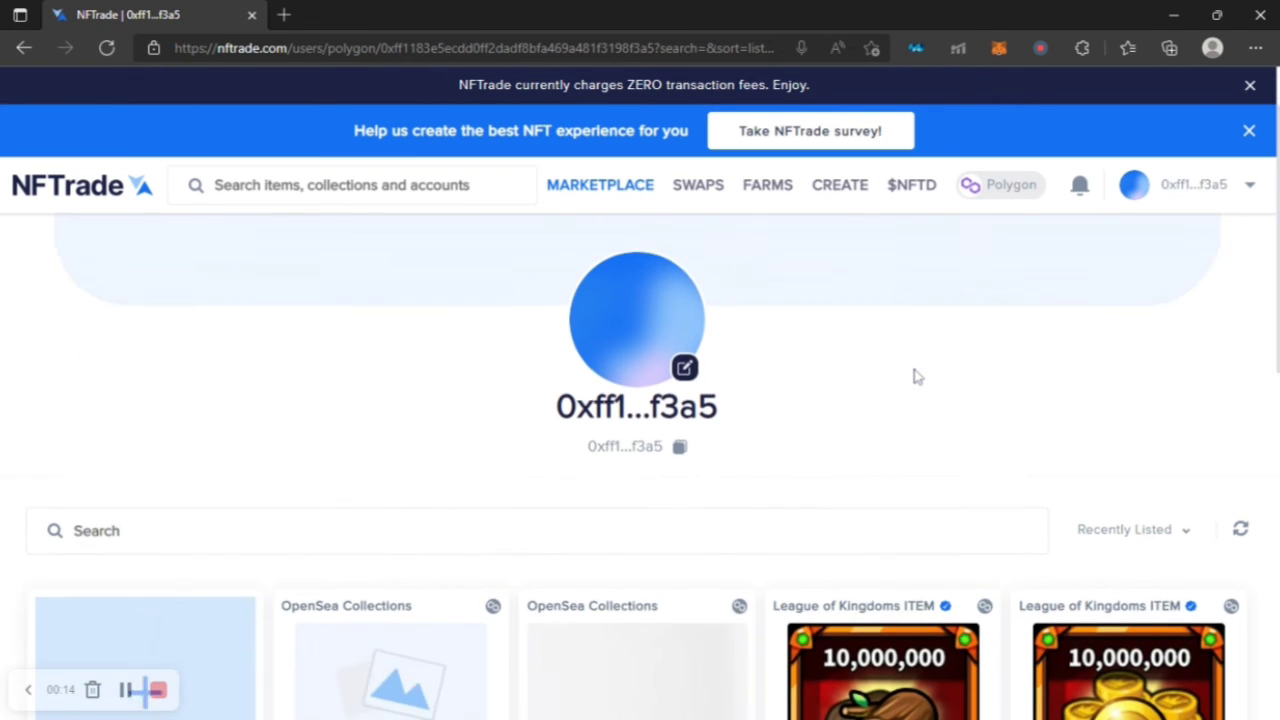
pyautogui.scroll(-1, 918, 370)
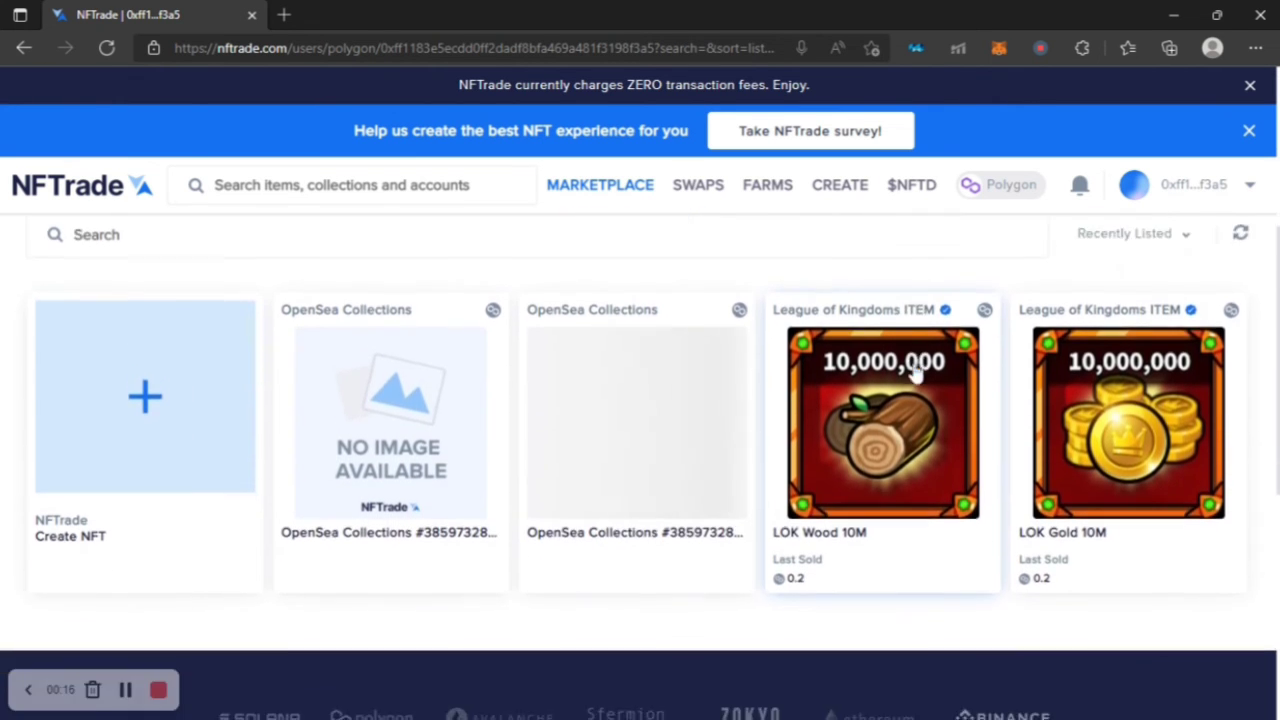
# - Open the owned LOK Gold 10M item and review its owner, 0.2 last sale and sale options
pyautogui.click(1136, 428)
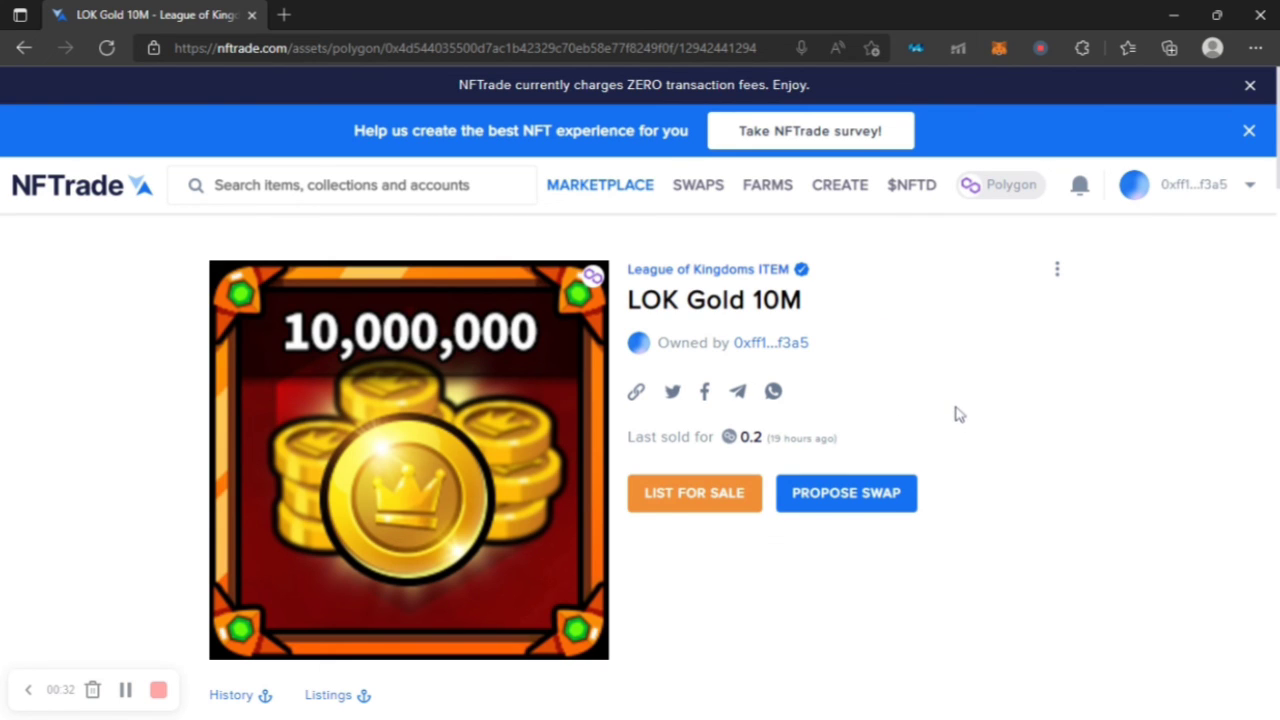
pyautogui.scroll(-3, 957, 413)
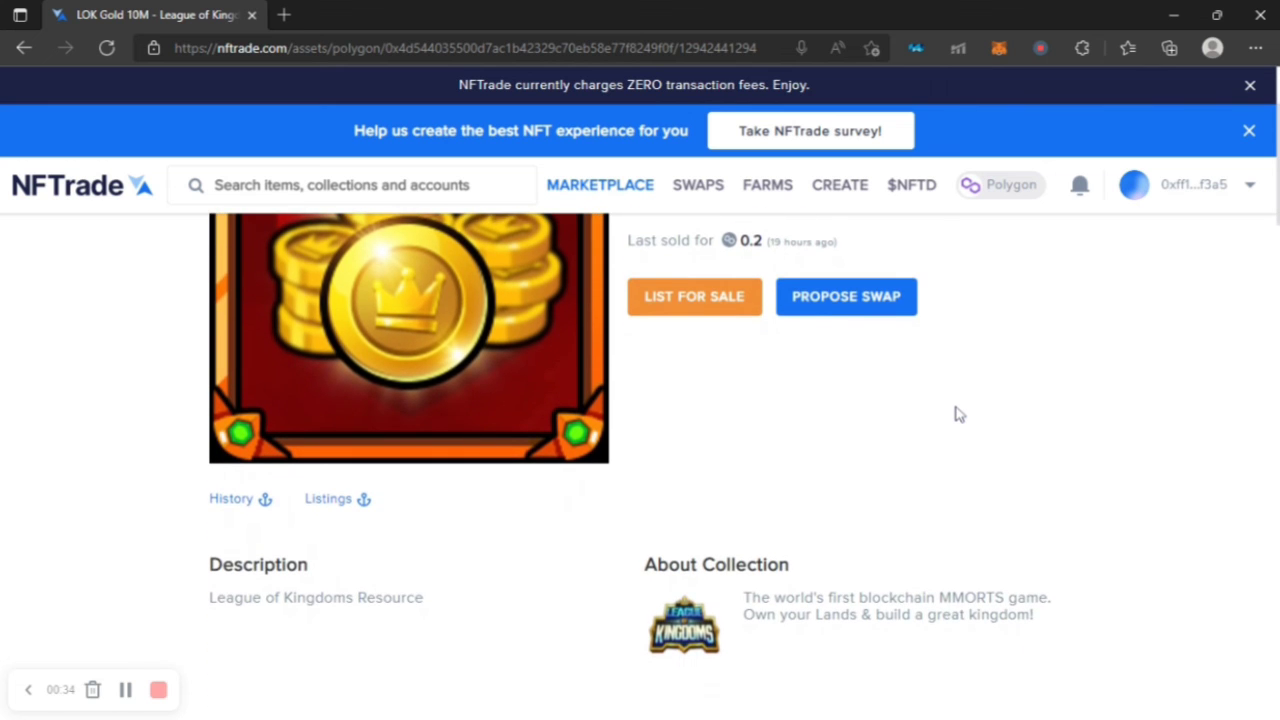
pyautogui.scroll(3, 957, 413)
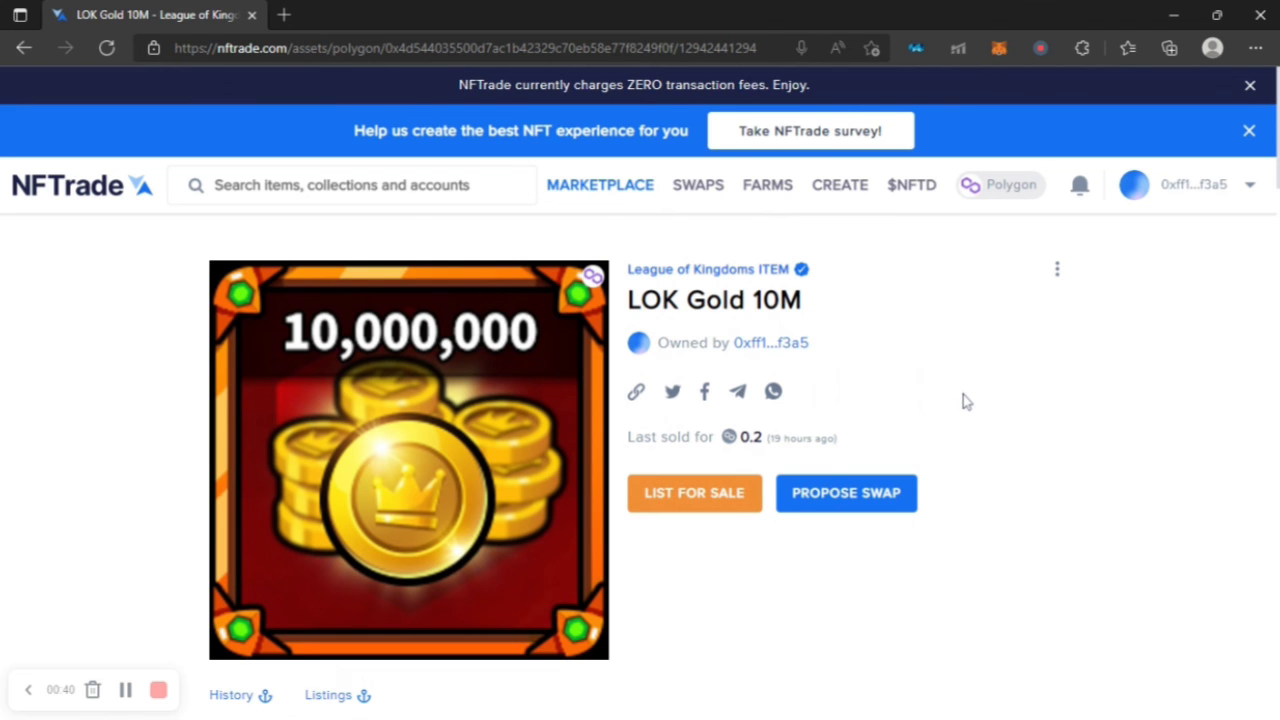
pyautogui.scroll(-3, 966, 400)
pyautogui.scroll(3, 966, 401)
pyautogui.scroll(-3, 966, 420)
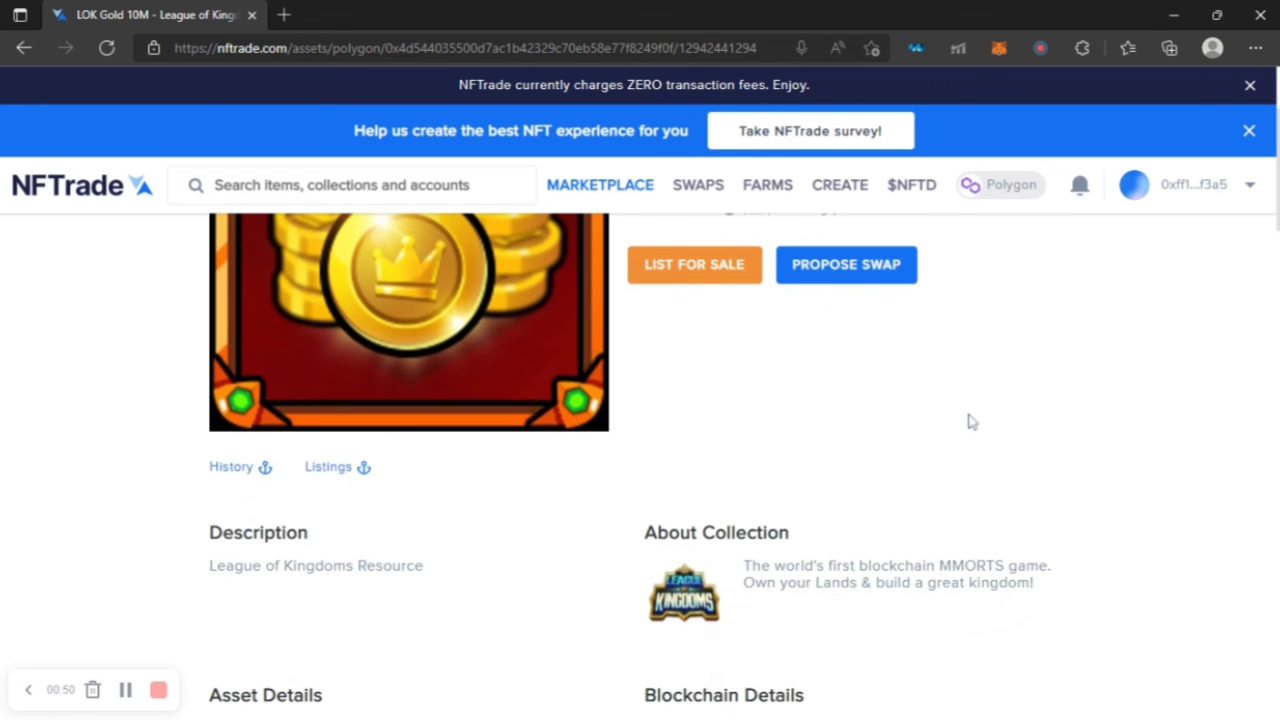
pyautogui.scroll(3, 968, 421)
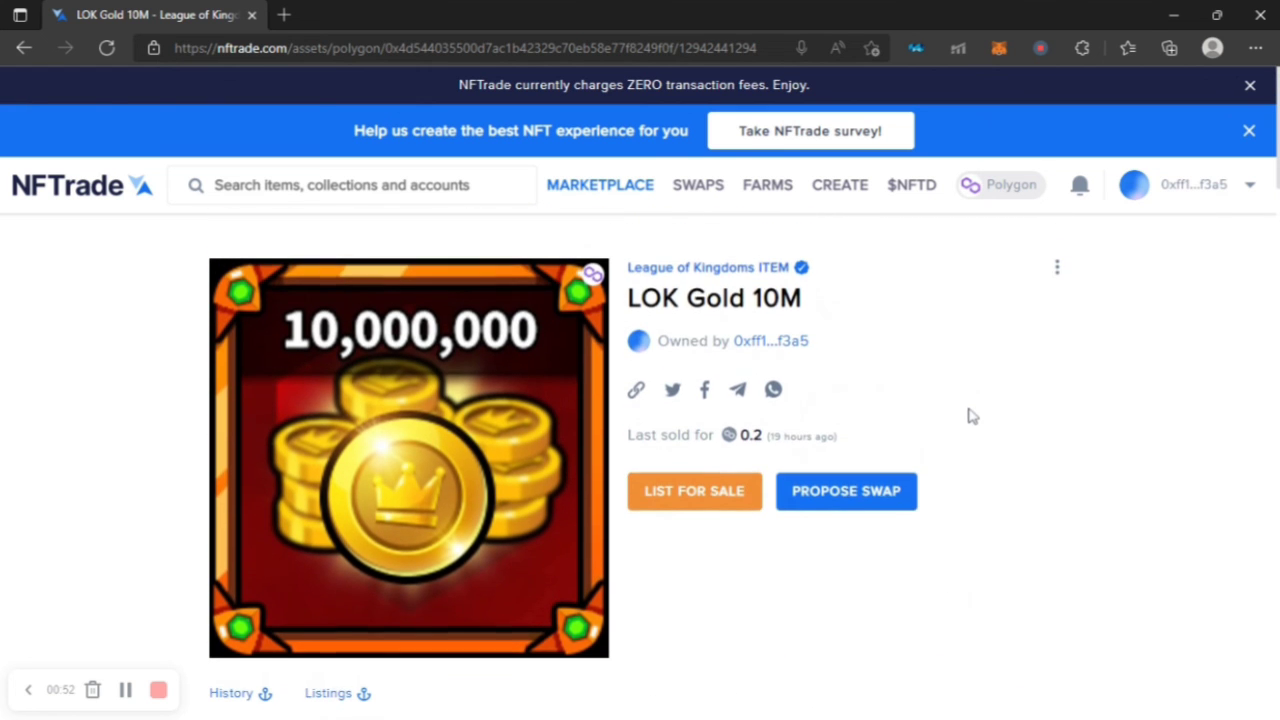